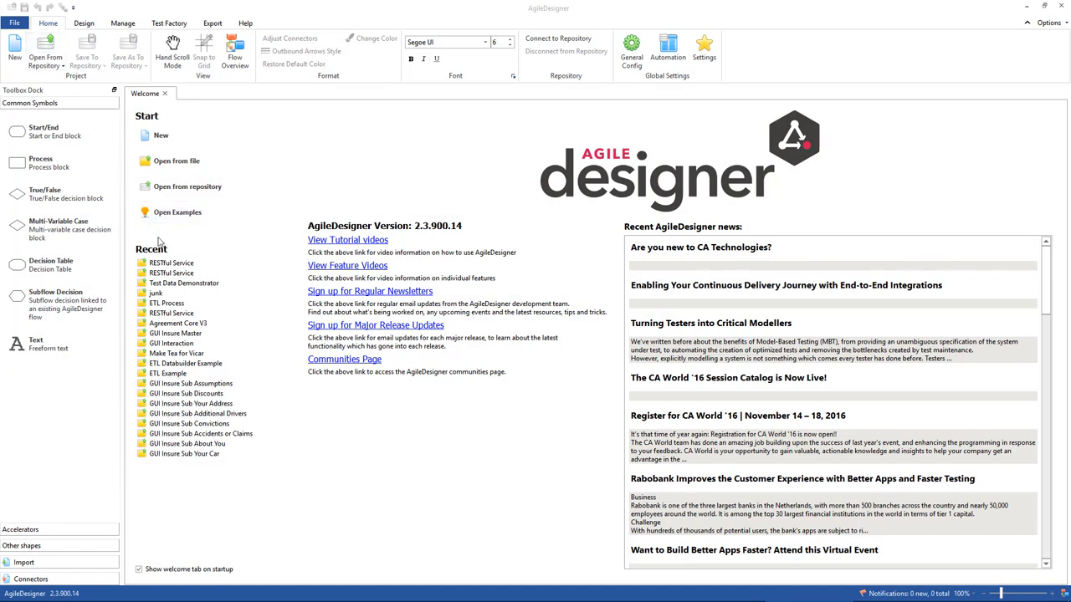
# Open the most recent RESTful Service flow and display the filter settings for its diagram
pyautogui.click(169, 266)
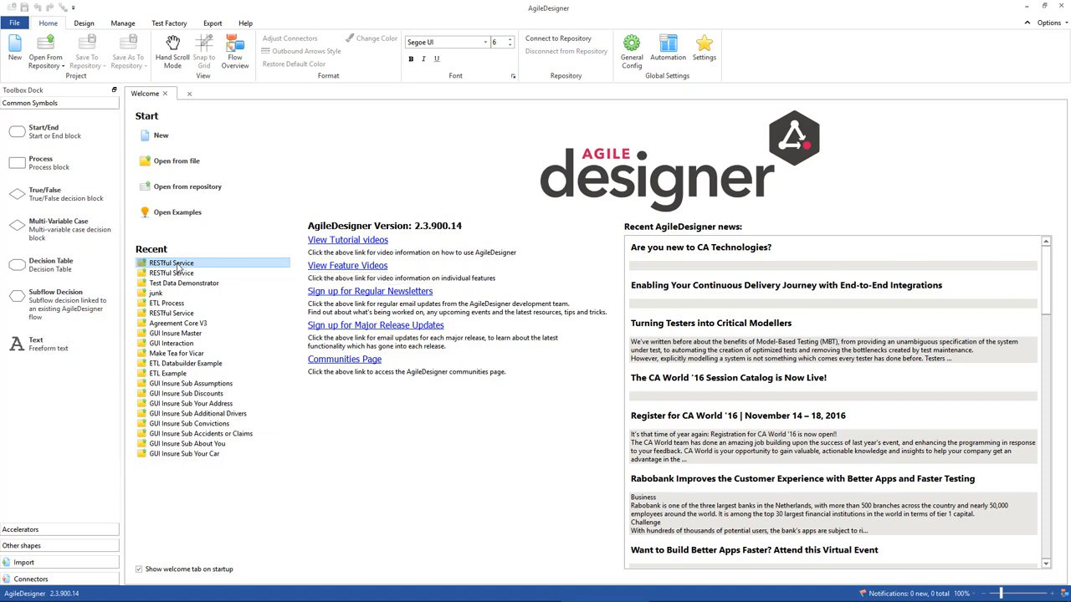
pyautogui.doubleClick(177, 268)
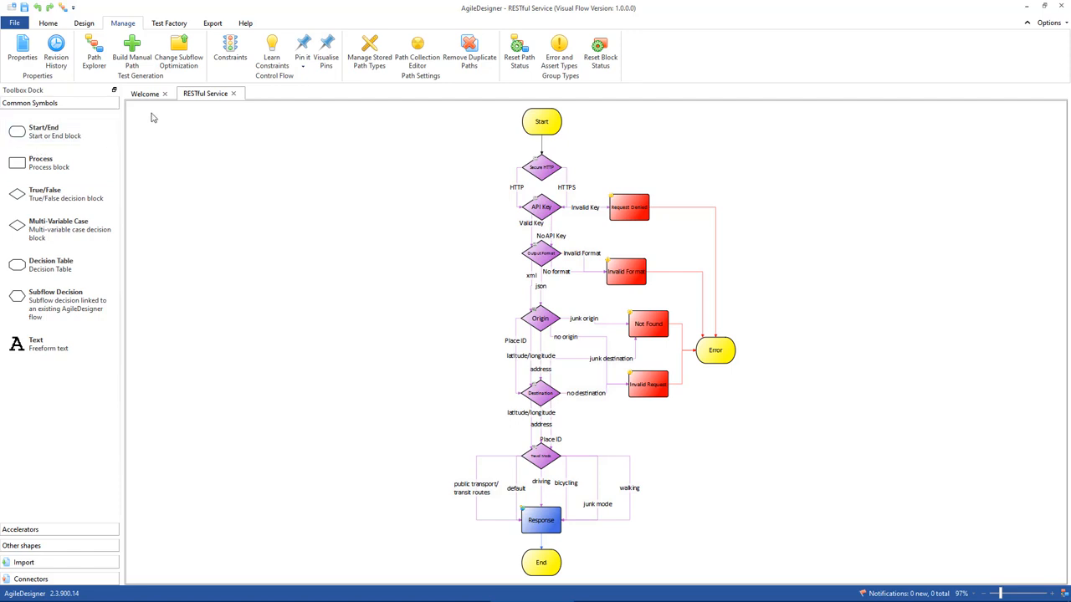
pyautogui.click(84, 23)
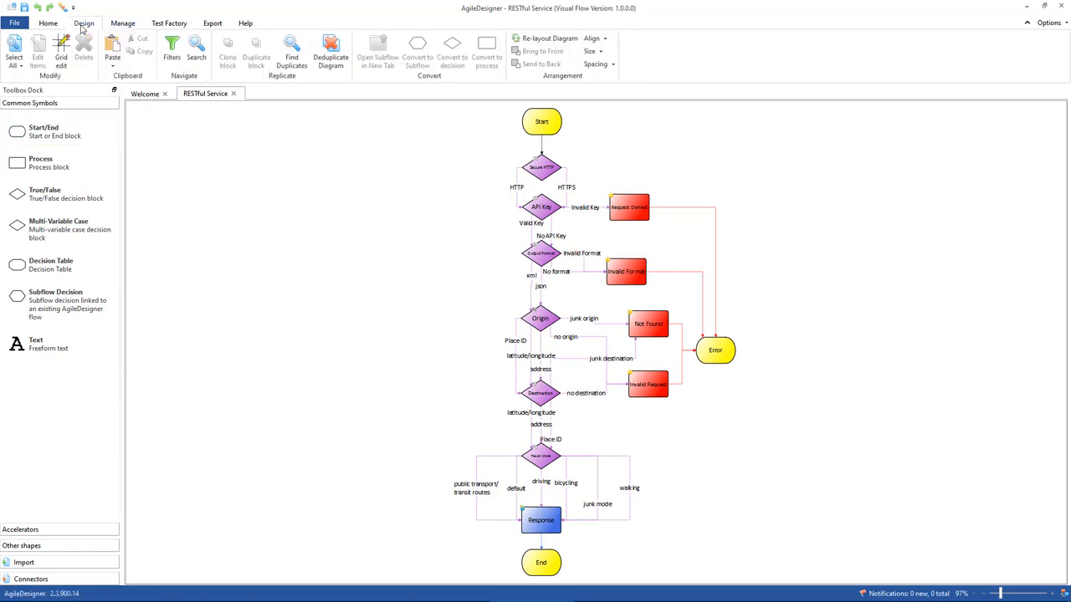
pyautogui.click(173, 55)
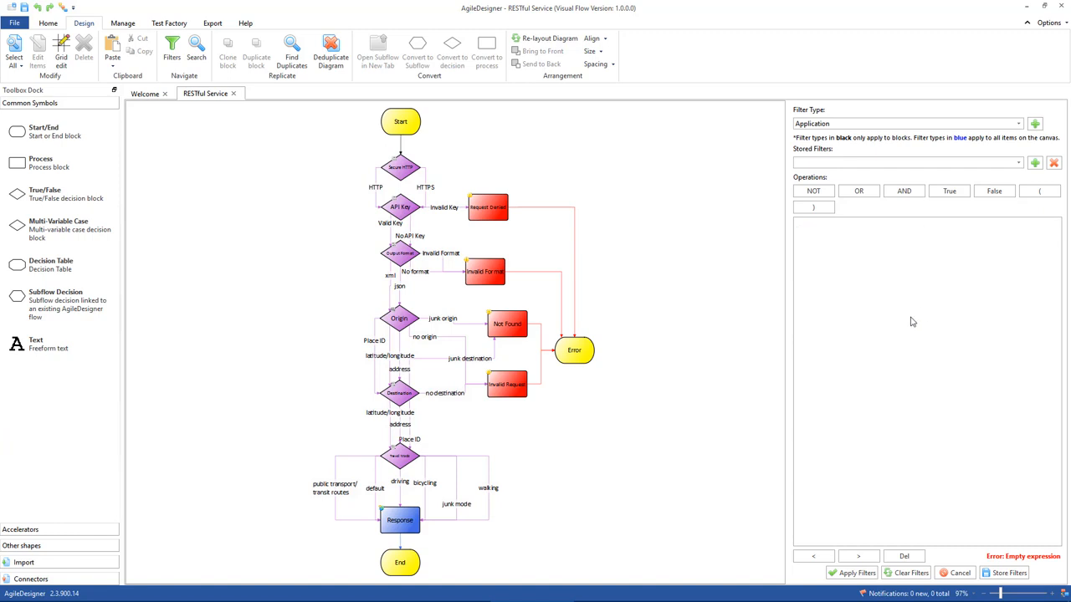
# Choose Block Type from the available filter types and add it to the filter expression
pyautogui.click(1019, 125)
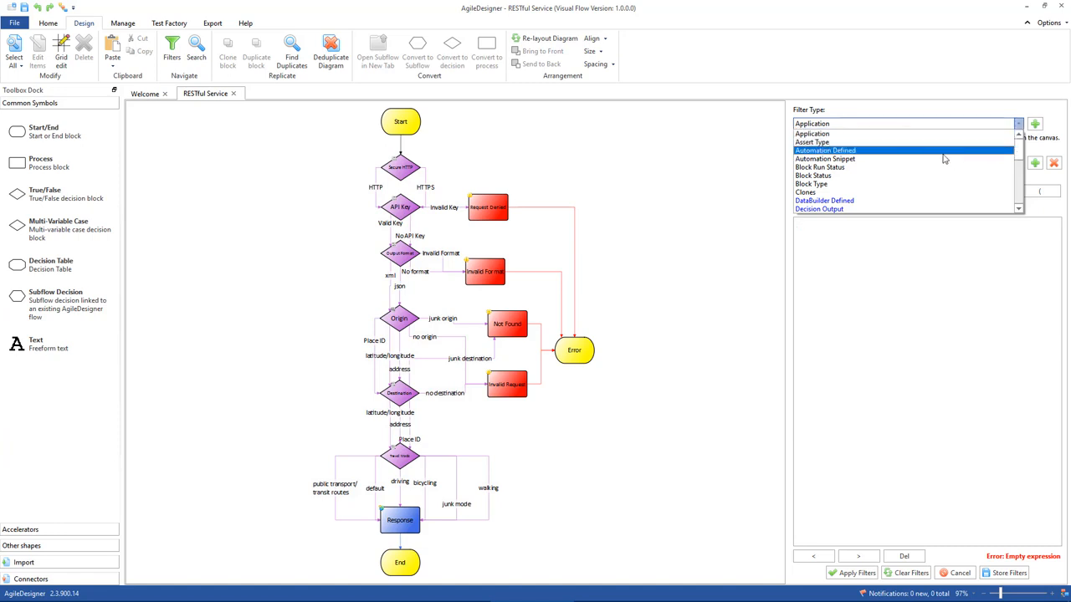
pyautogui.scroll(-1, 934, 180)
pyautogui.scroll(-3, 928, 184)
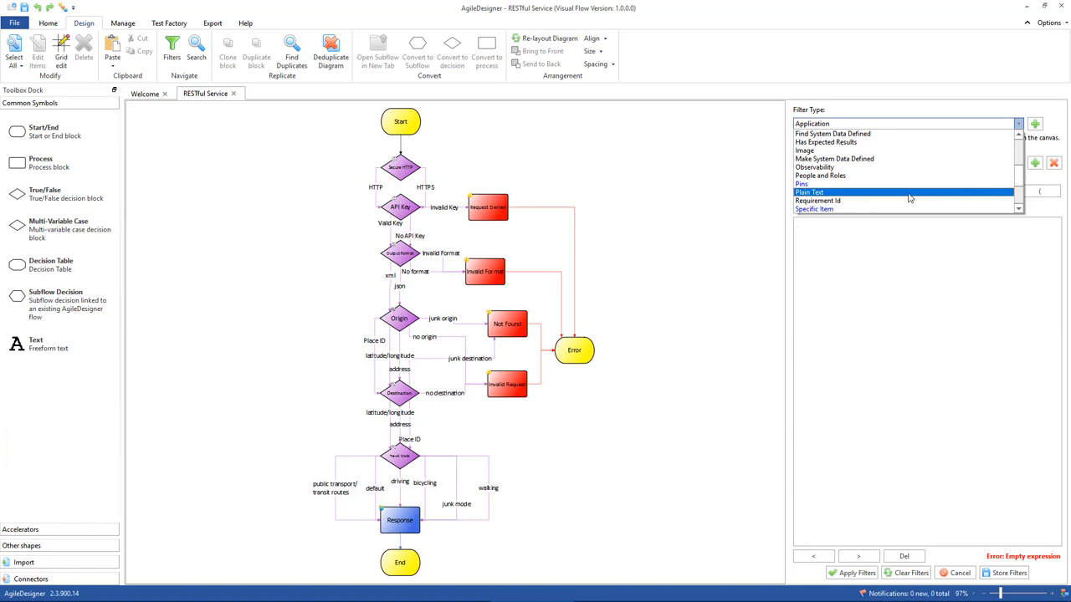
pyautogui.scroll(4, 911, 199)
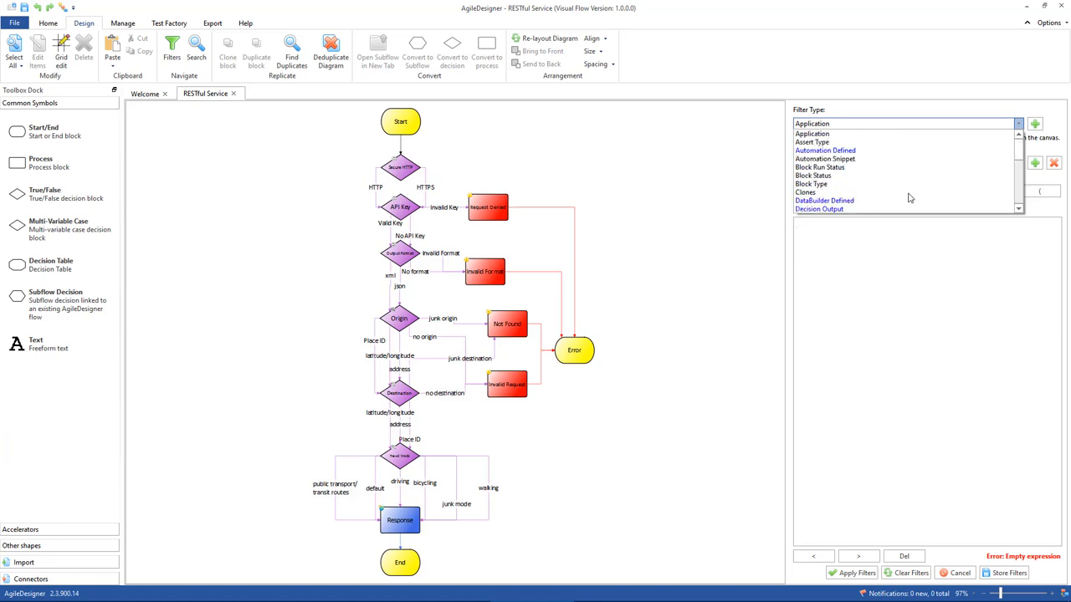
pyautogui.click(873, 135)
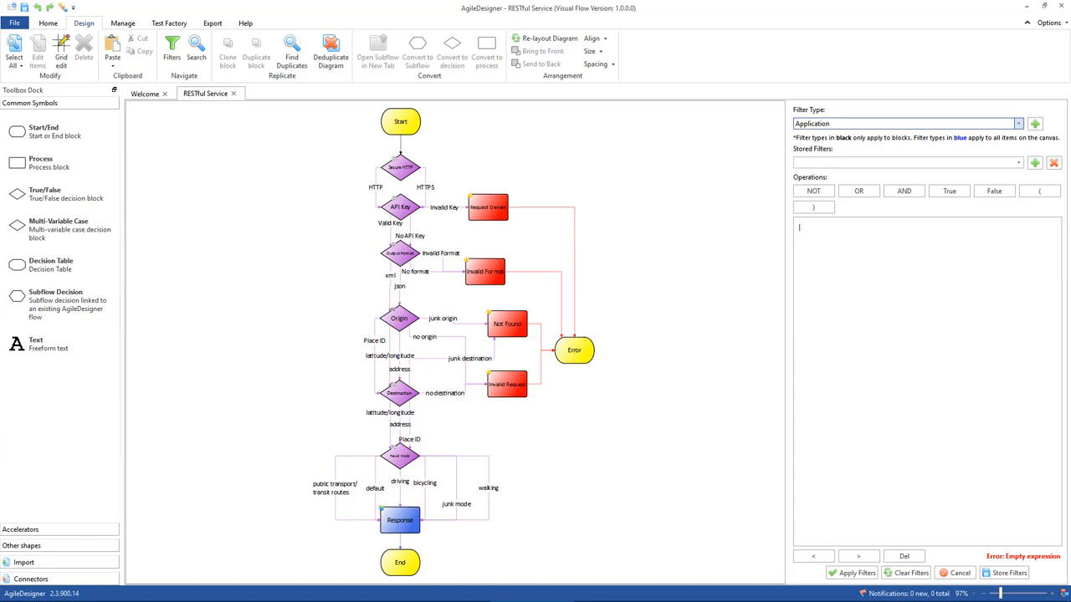
pyautogui.click(1018, 125)
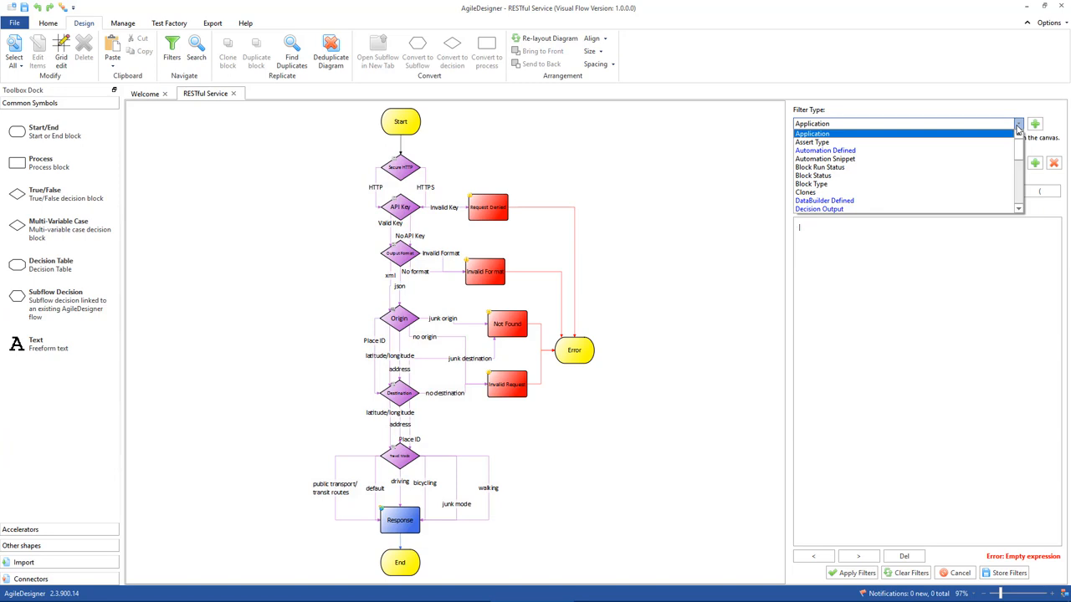
pyautogui.click(879, 184)
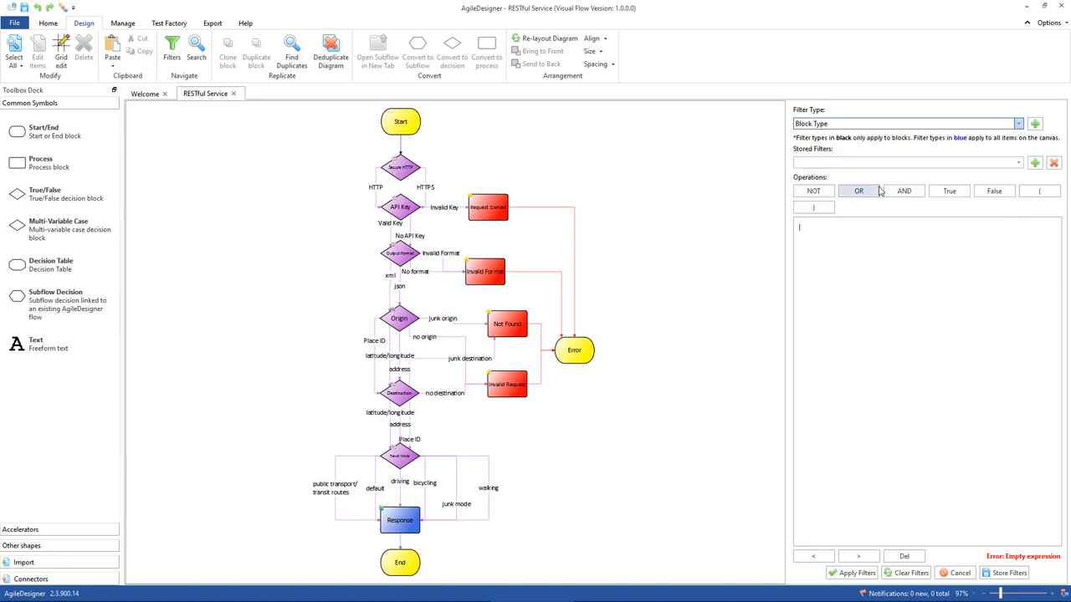
pyautogui.click(1017, 124)
pyautogui.click(1018, 124)
pyautogui.click(1035, 124)
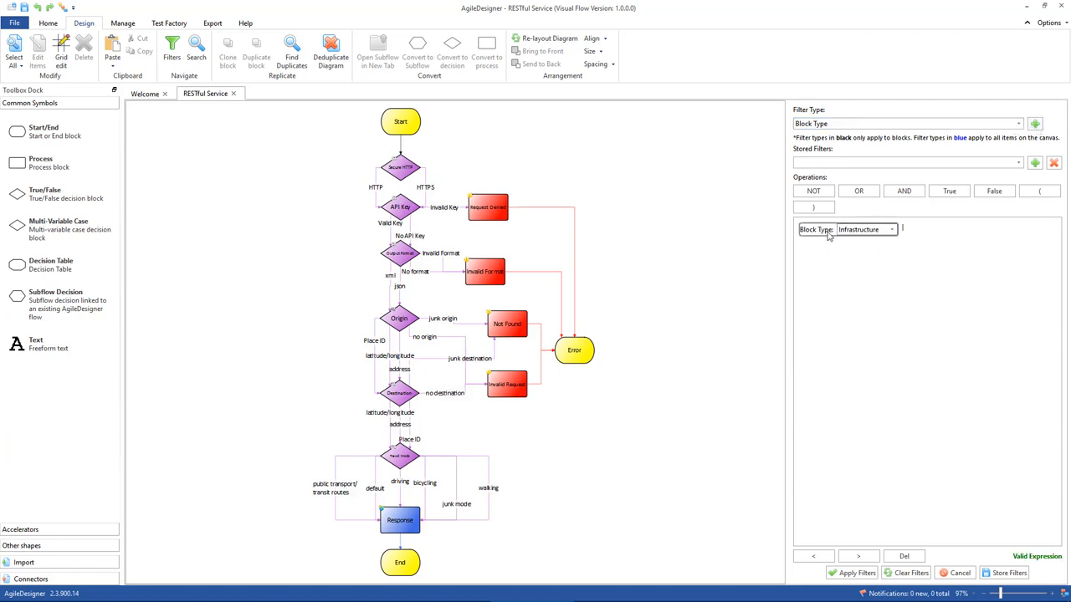
# Set the Block Type condition to Code Action and apply the filter to the diagram
pyautogui.click(891, 229)
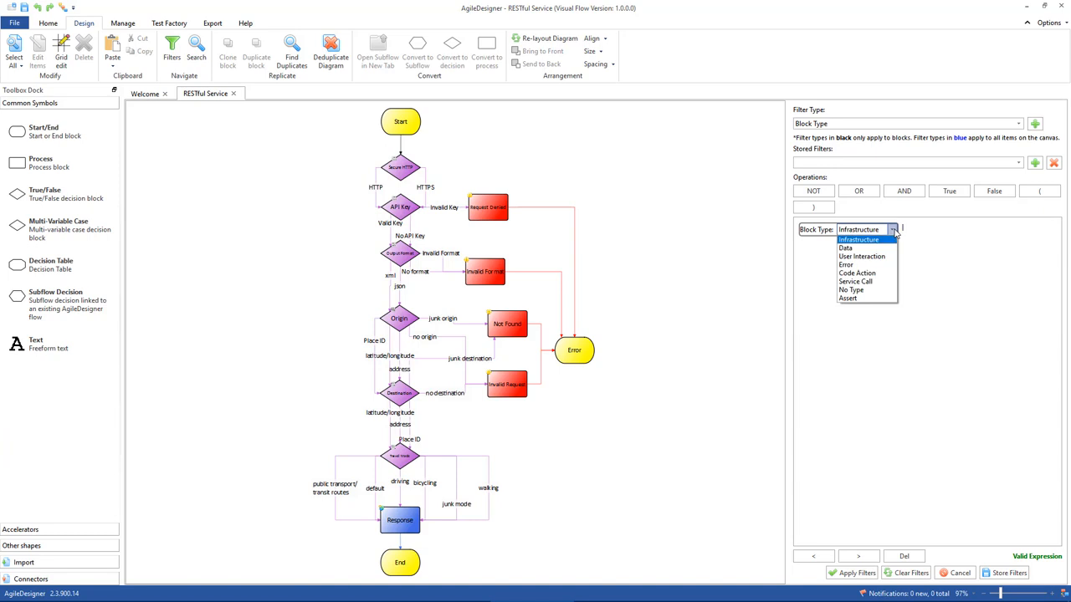
pyautogui.click(861, 273)
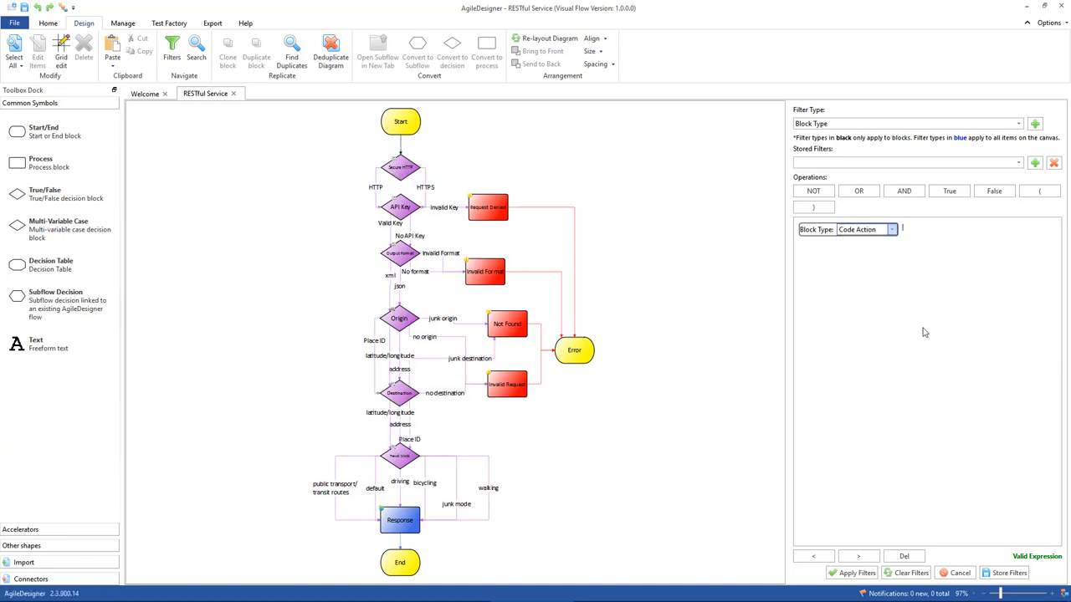
pyautogui.click(850, 575)
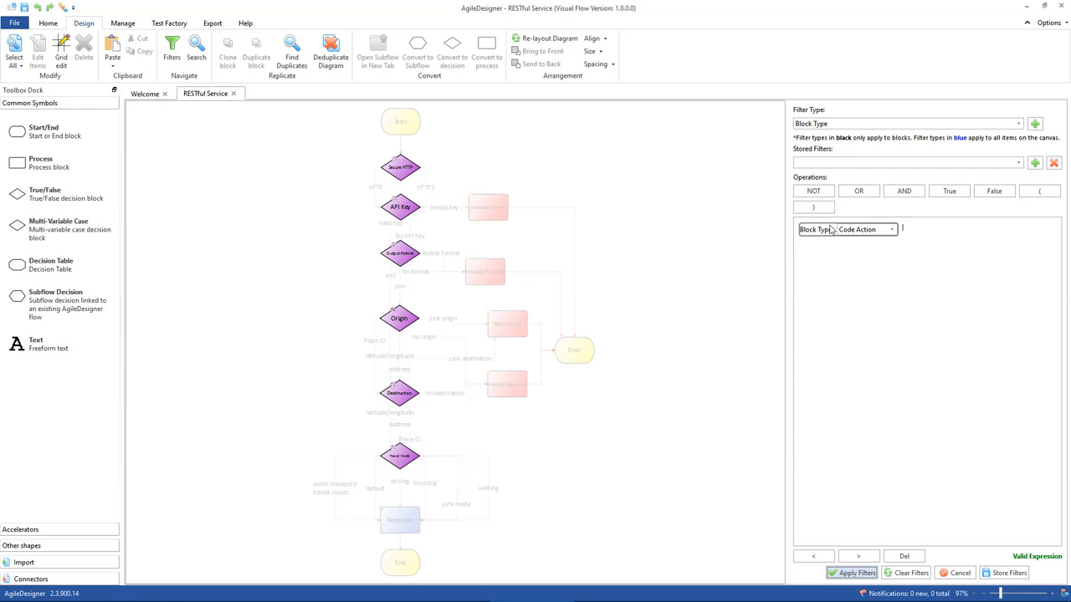
# Switch the Block Type condition to Data and apply the filter to the diagram
pyautogui.click(893, 230)
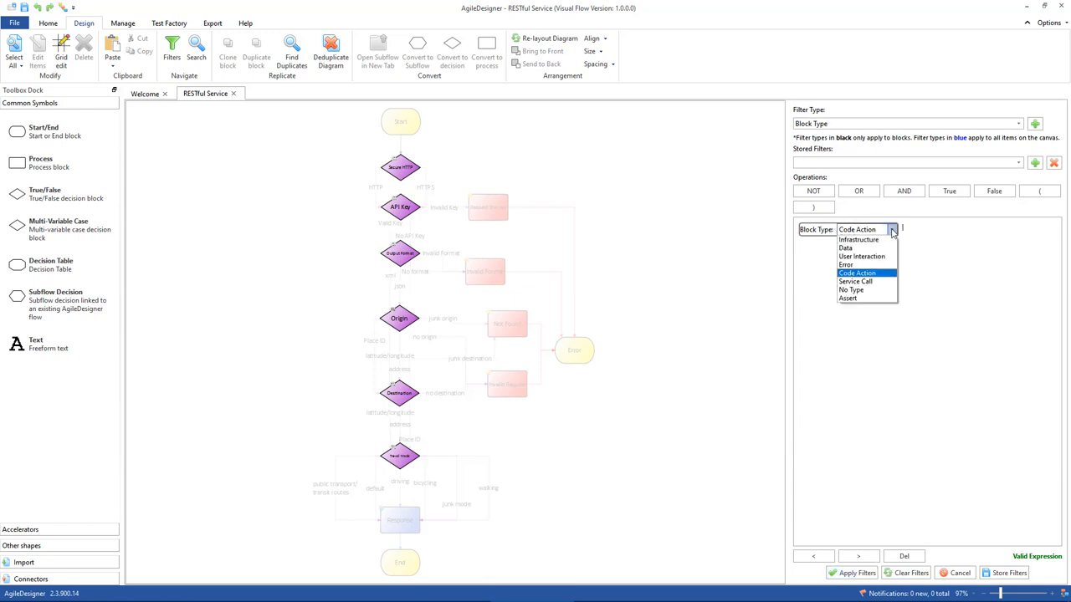
pyautogui.click(845, 248)
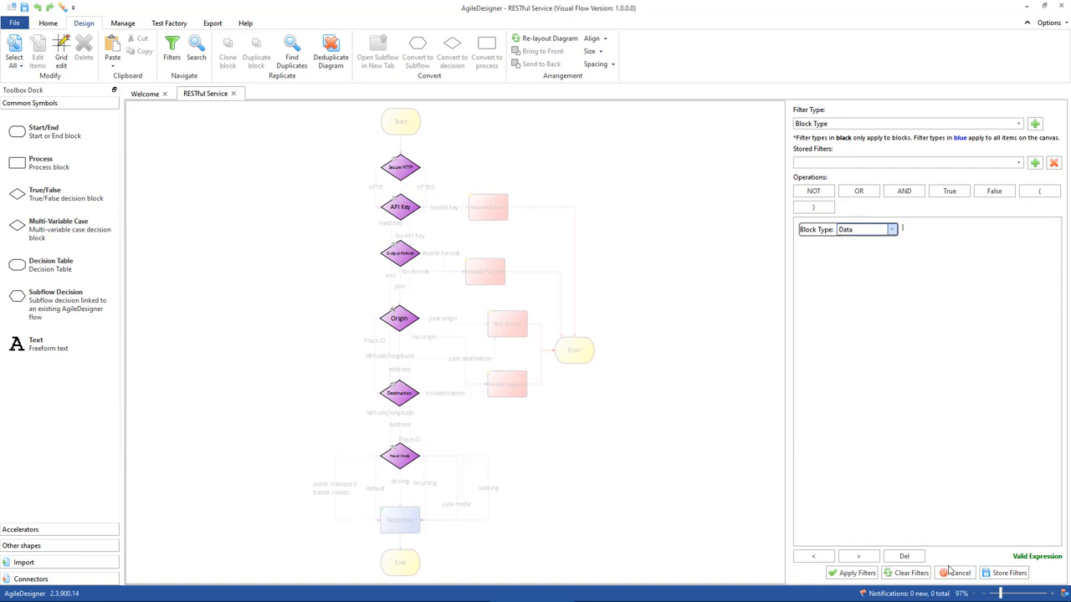
pyautogui.click(865, 577)
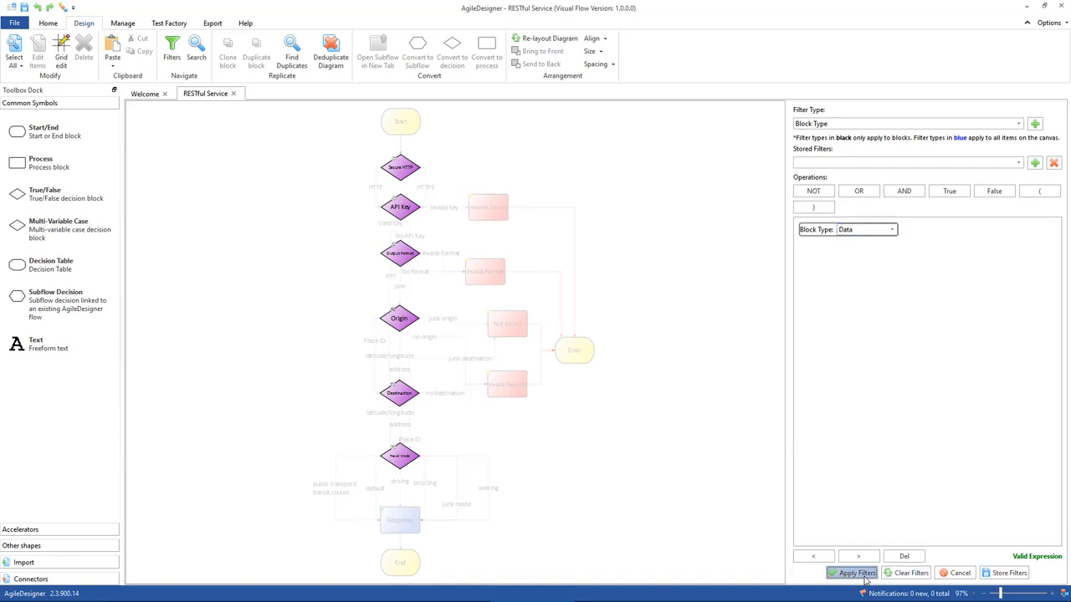
# Switch the Block Type condition to Error and apply the filter to the diagram
pyautogui.click(892, 230)
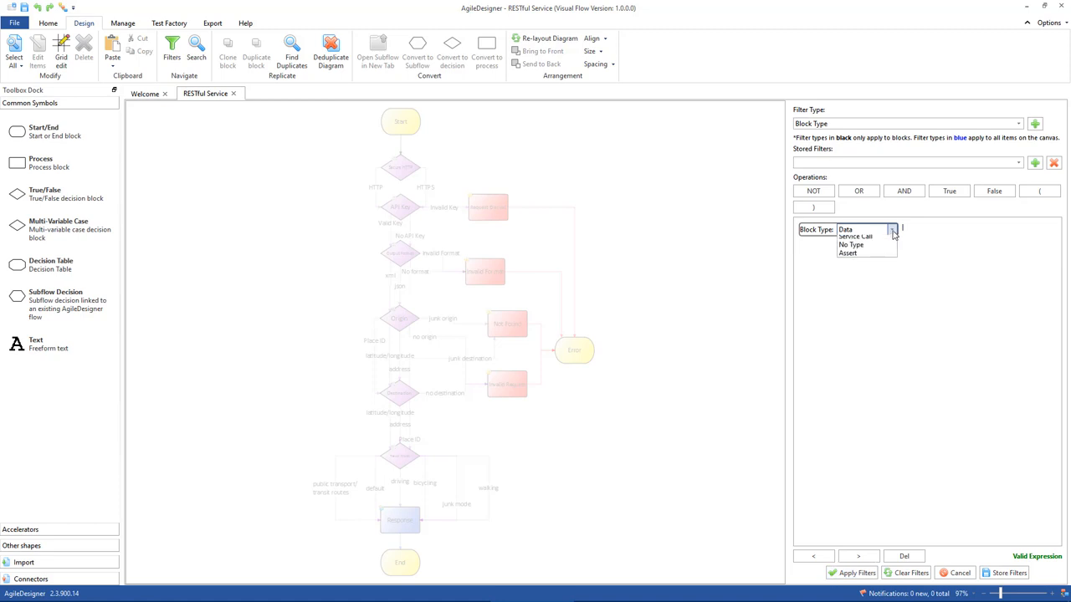
pyautogui.click(892, 231)
pyautogui.click(892, 232)
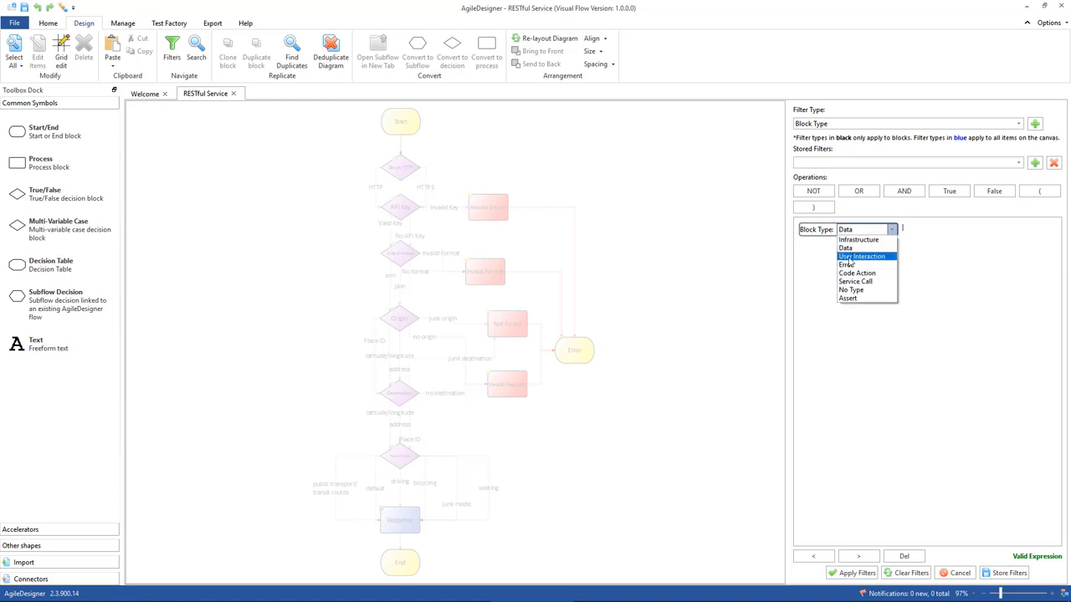
pyautogui.click(848, 264)
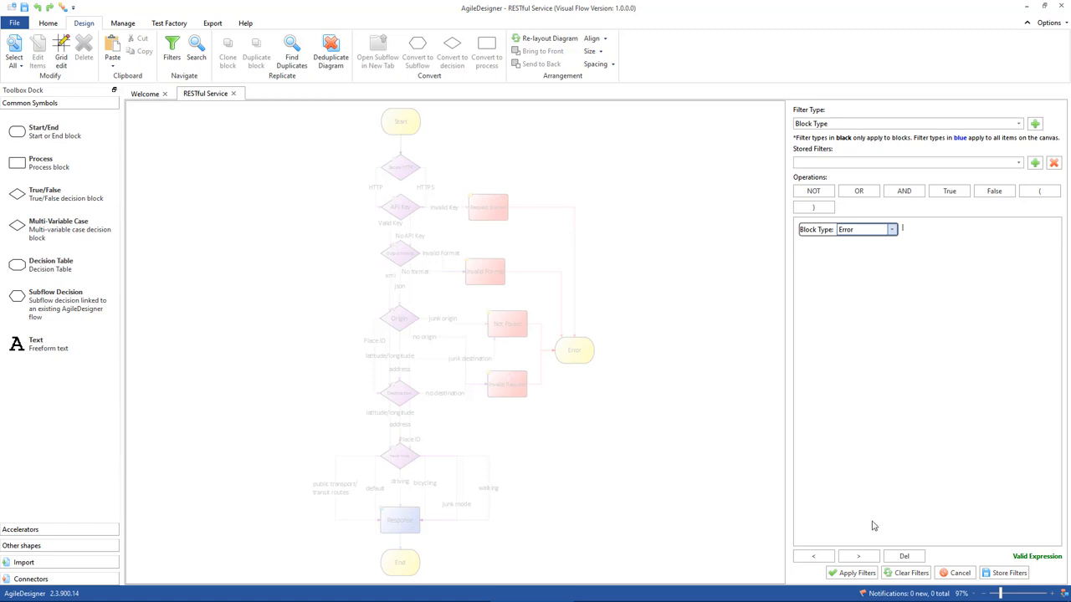
pyautogui.click(866, 574)
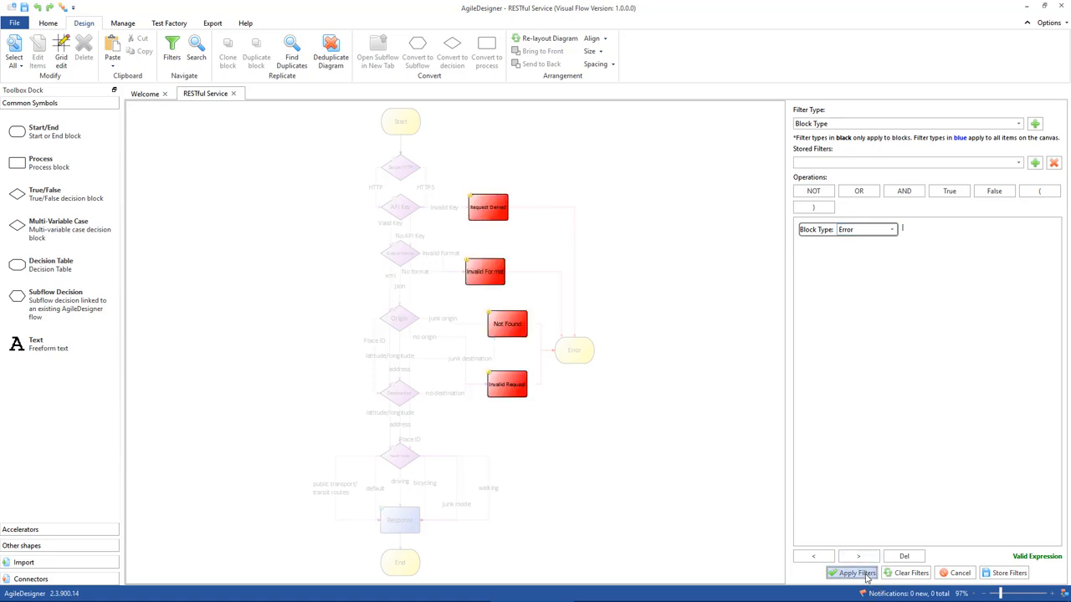
# Set the Block Type condition in the filter expression back to Code Action
pyautogui.click(892, 231)
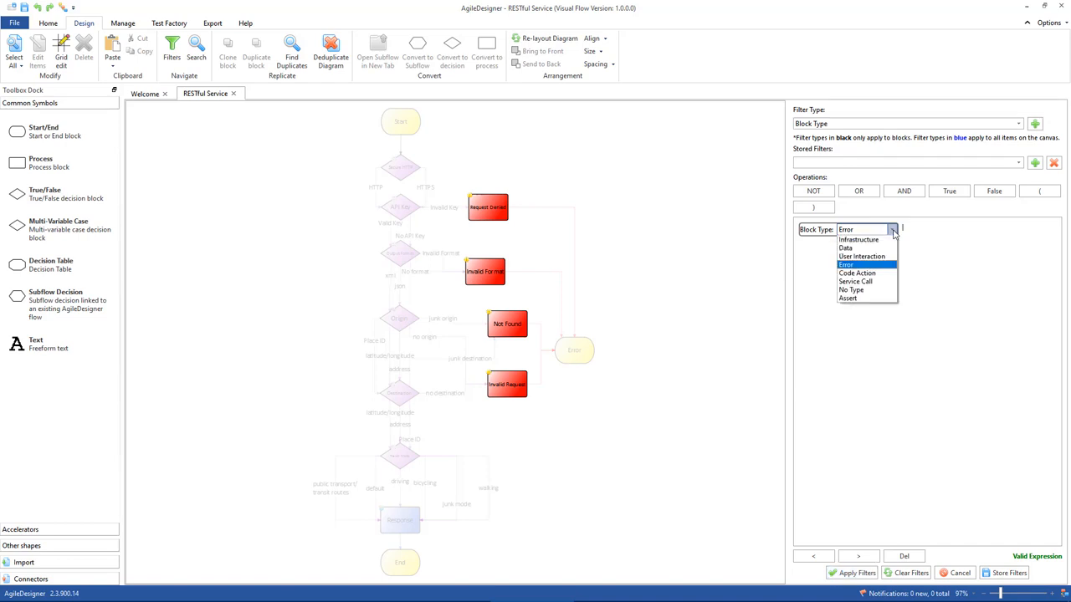
pyautogui.click(865, 274)
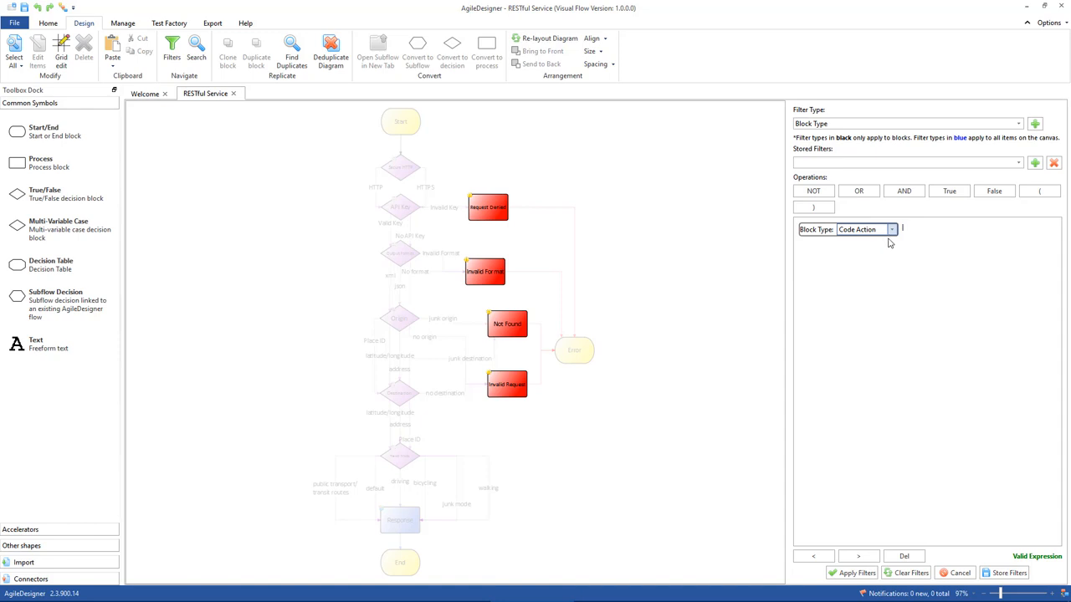
pyautogui.click(889, 243)
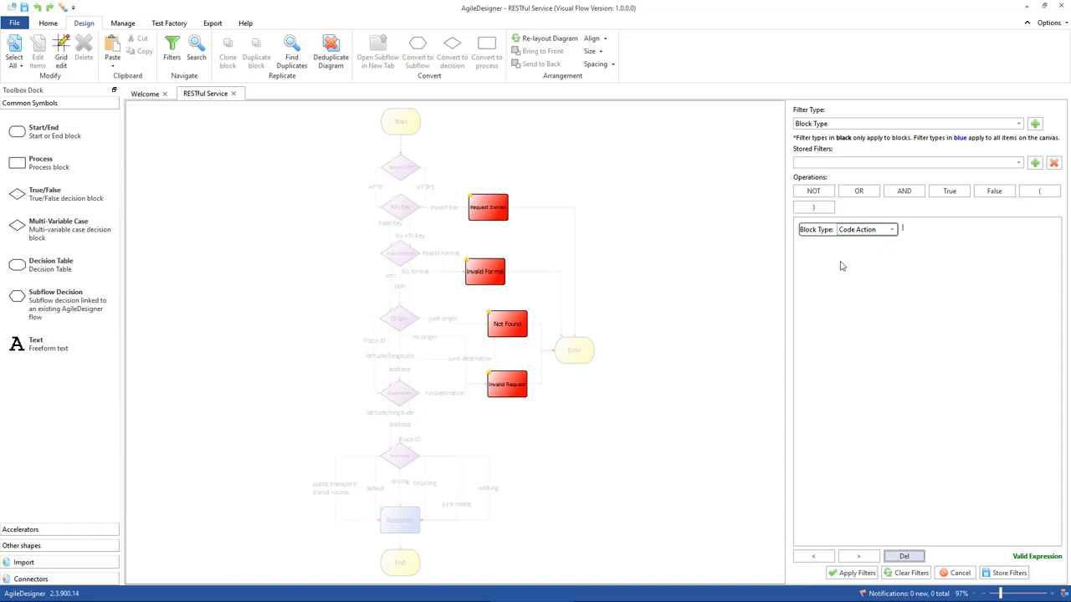
# Extend the expression with OR and a second Block Type condition set to Error, and apply the combined filter
pyautogui.click(859, 194)
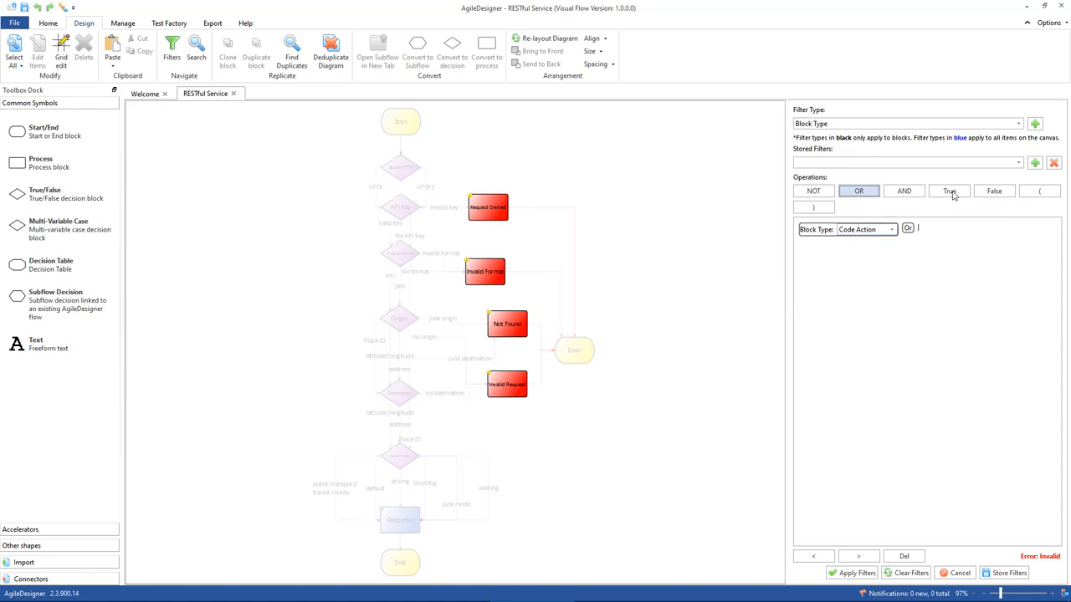
pyautogui.click(1035, 124)
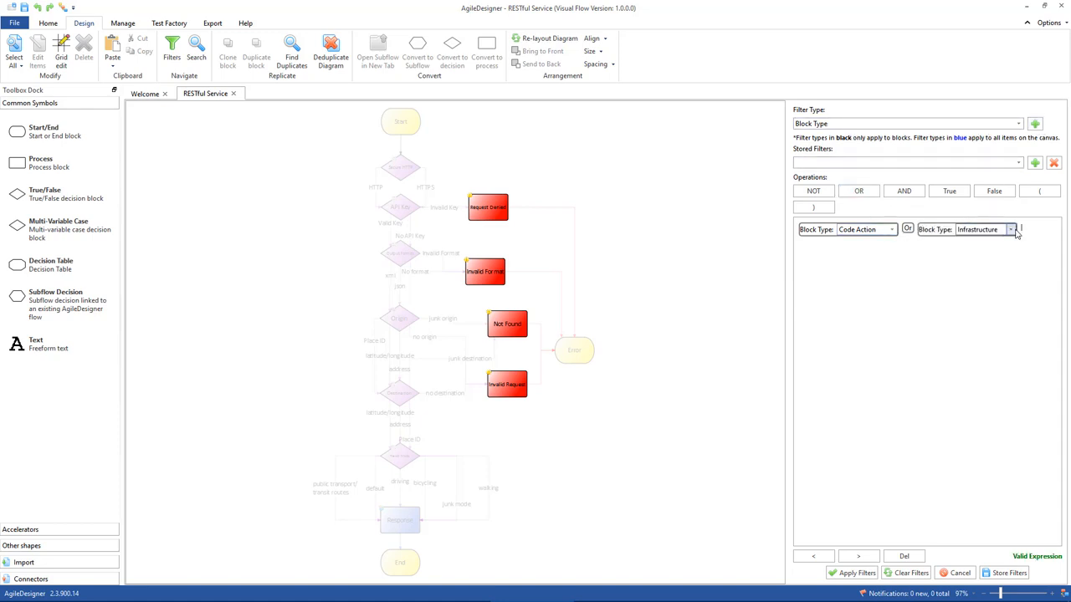
pyautogui.click(1011, 231)
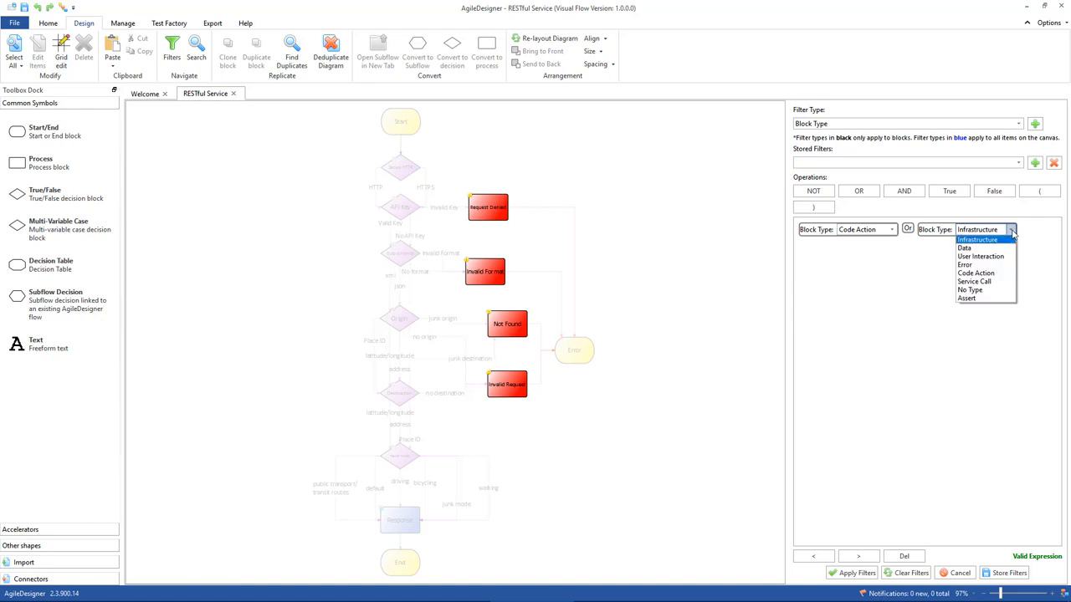
pyautogui.click(983, 264)
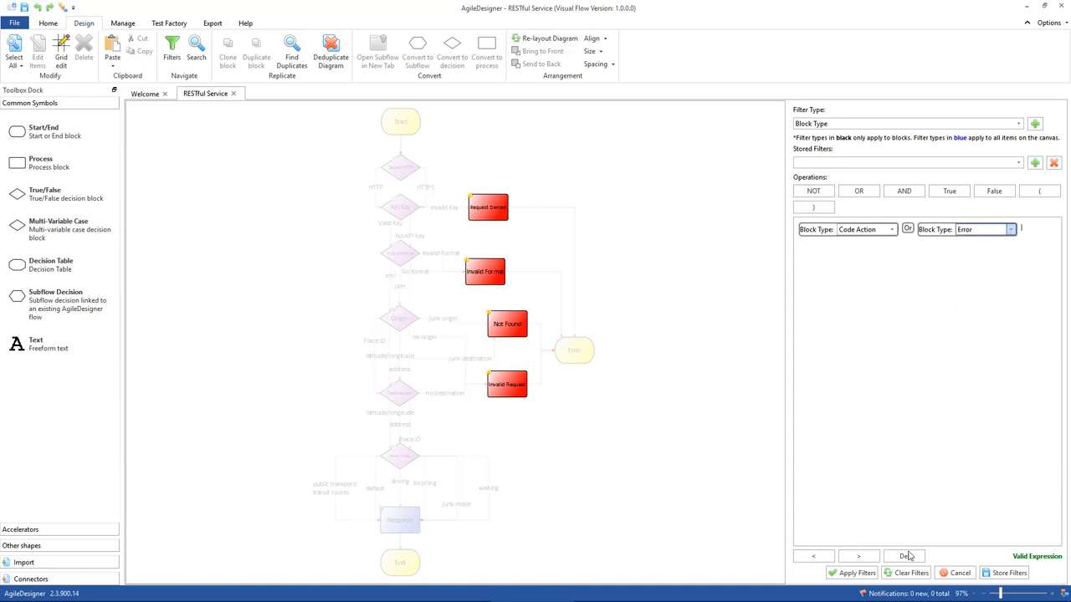
pyautogui.click(853, 577)
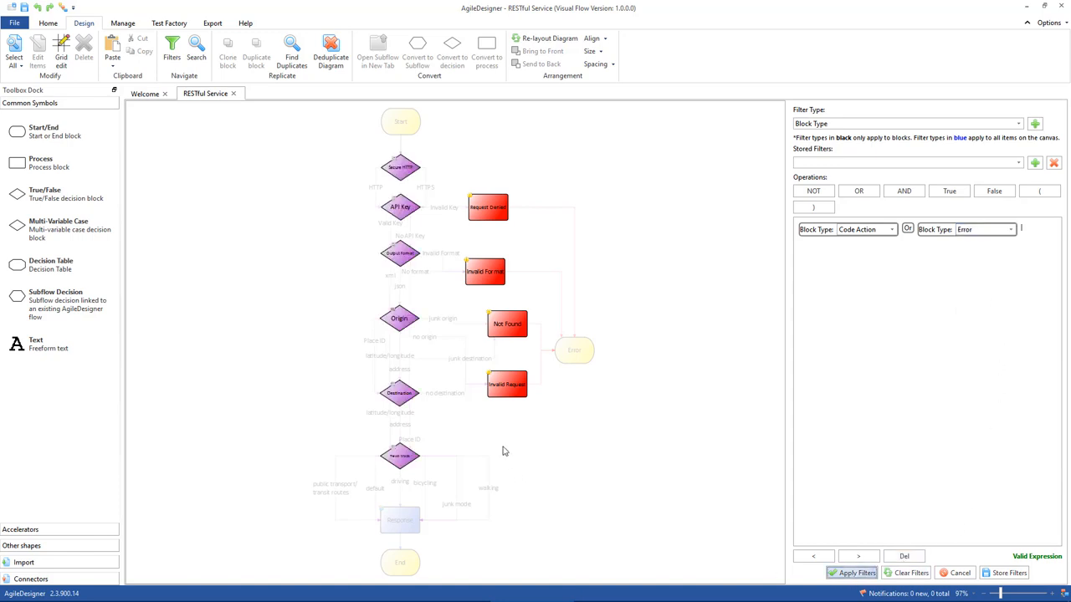
pyautogui.click(412, 321)
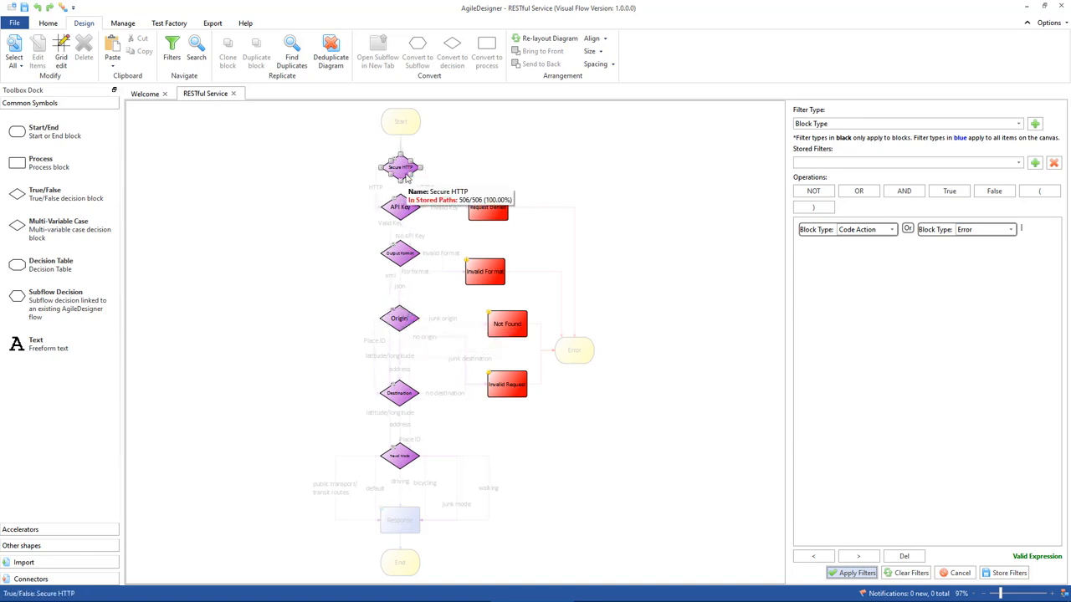
pyautogui.click(399, 393)
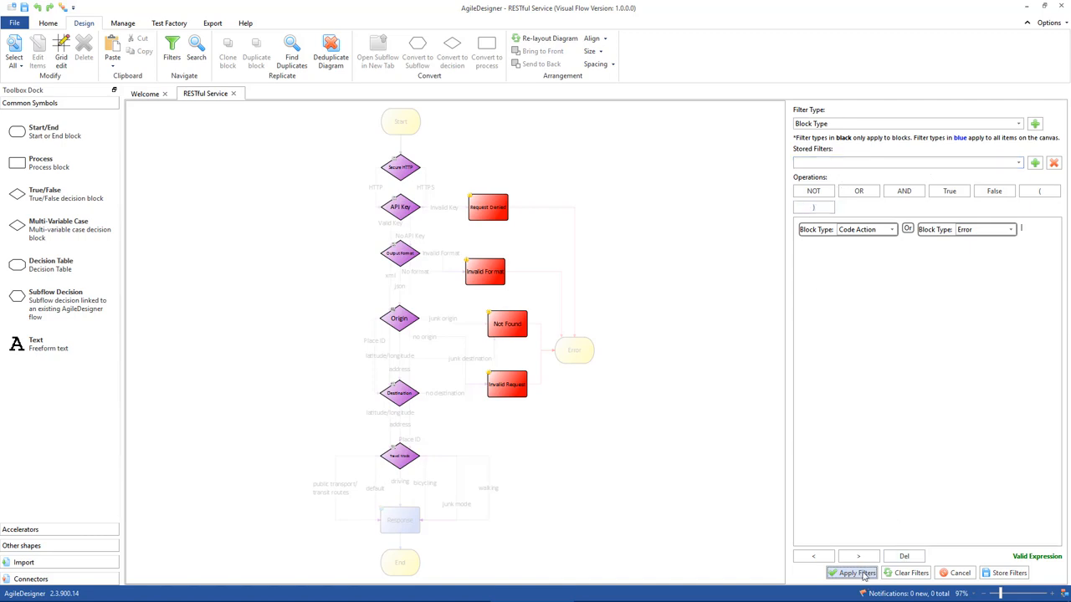
# Store the combined filter under the name "Code Action and Error Blocks" and check the list of stored filters
pyautogui.click(1013, 574)
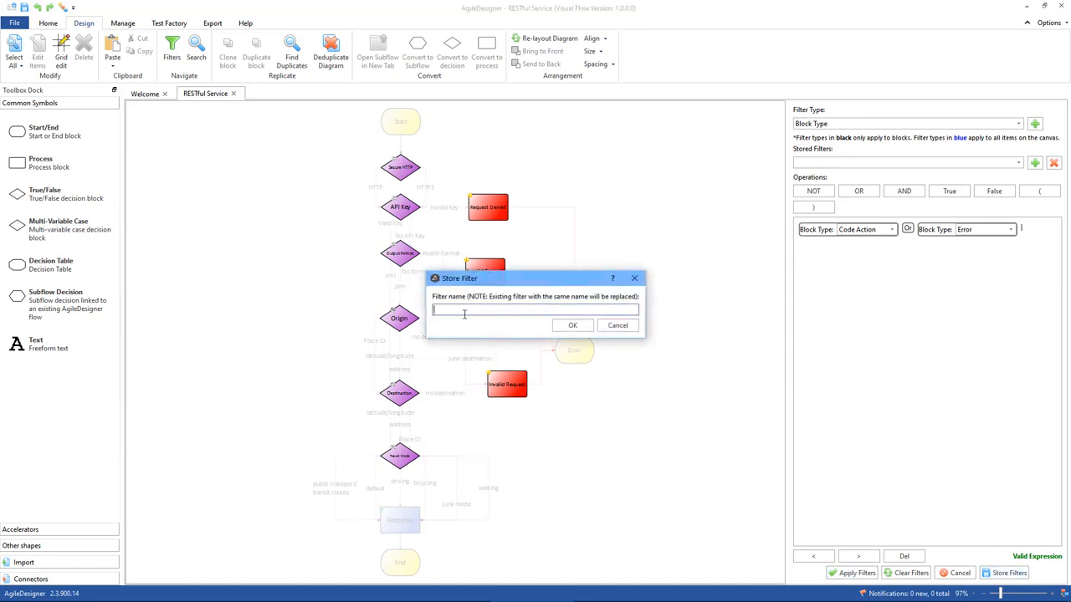
pyautogui.write('Code Action and Error Blocks')
pyautogui.click(570, 328)
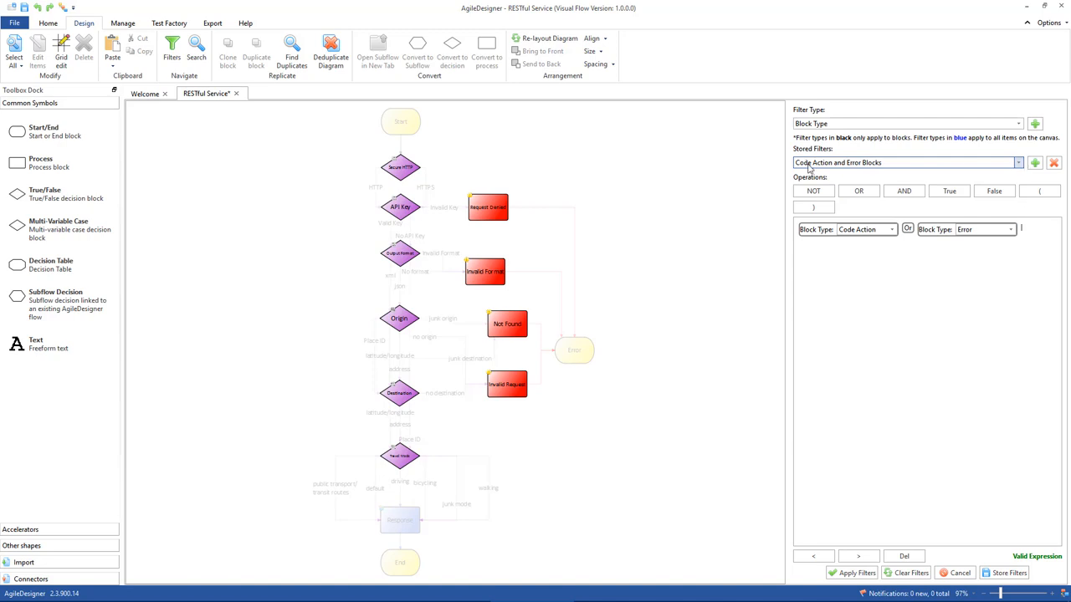
pyautogui.click(1020, 165)
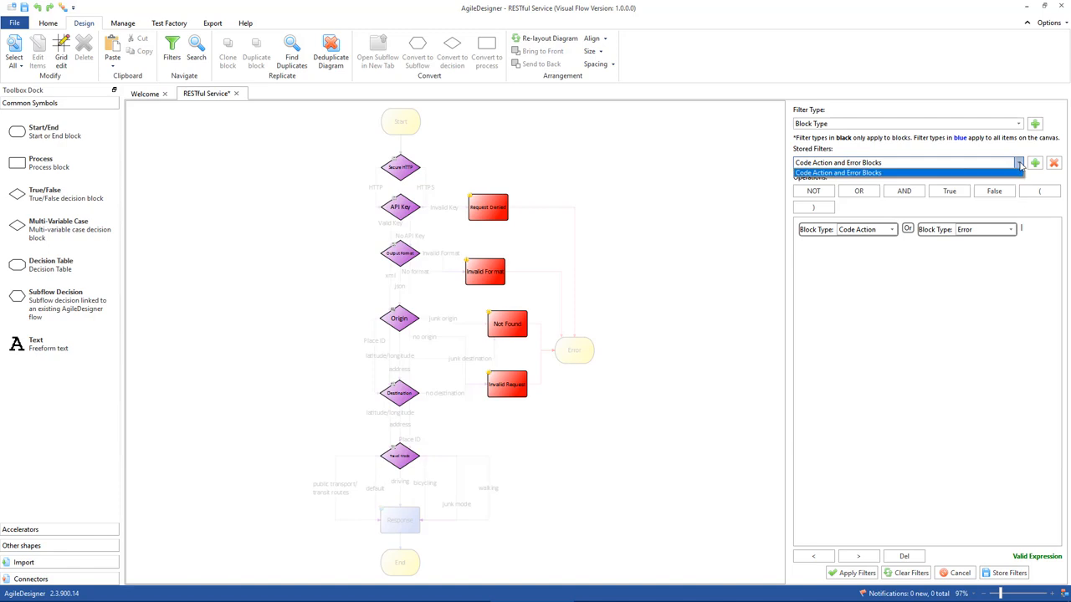
pyautogui.click(1019, 165)
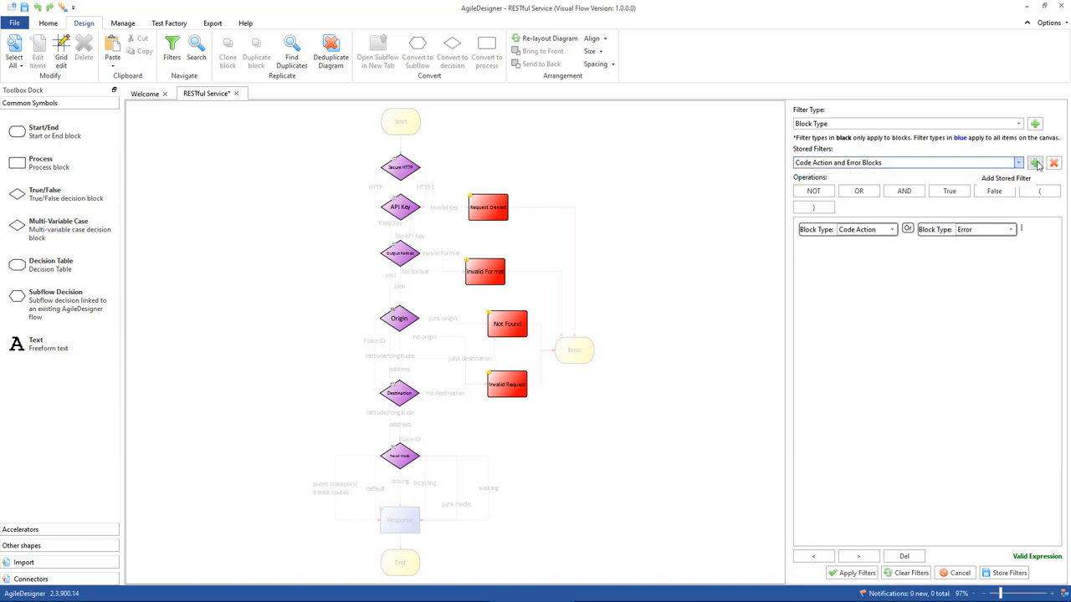
# Add three more copies of the stored filter "Code Action and Error Blocks" to the expression and try to apply it
pyautogui.click(1035, 163)
pyautogui.click(1036, 163)
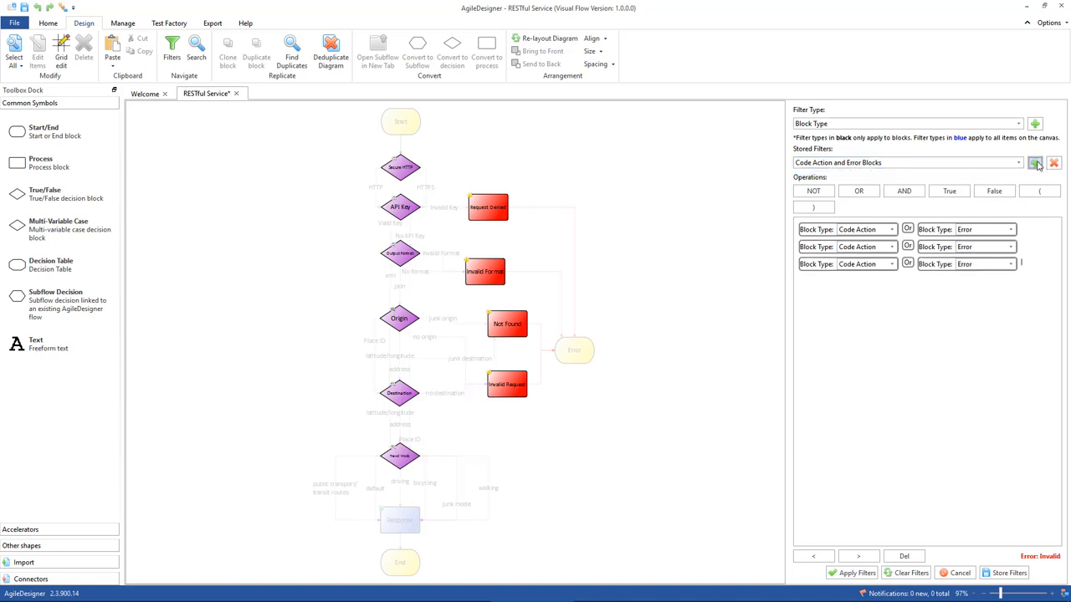
pyautogui.click(1036, 163)
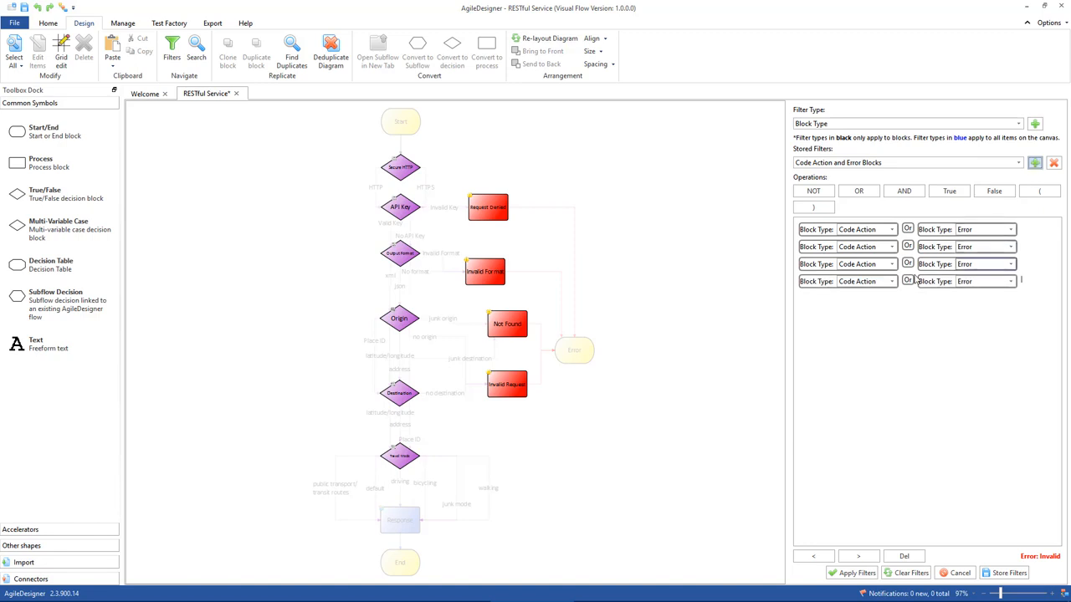
pyautogui.click(856, 503)
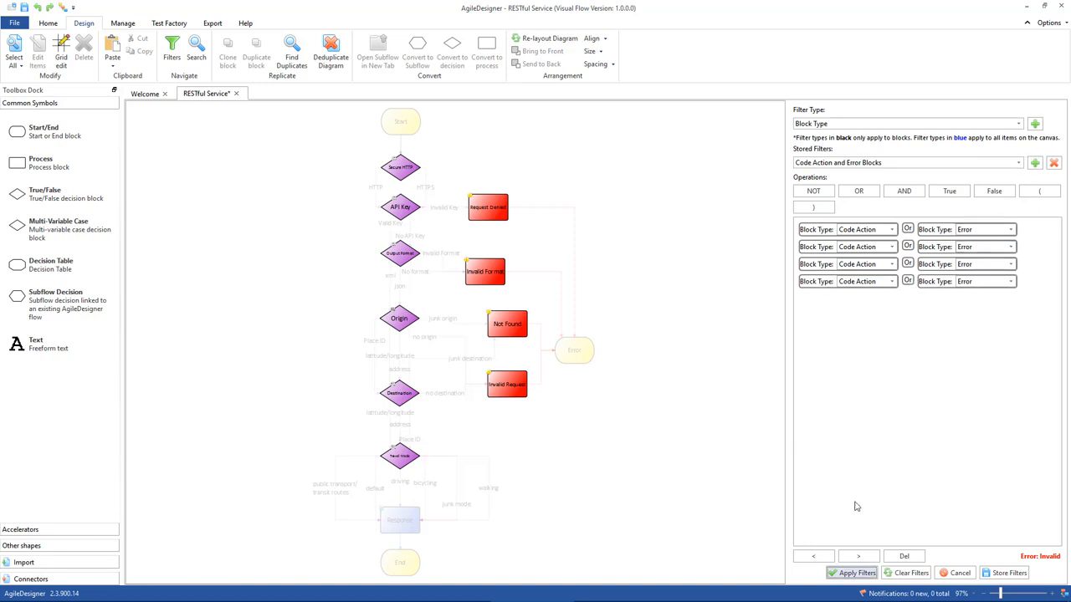
pyautogui.click(857, 573)
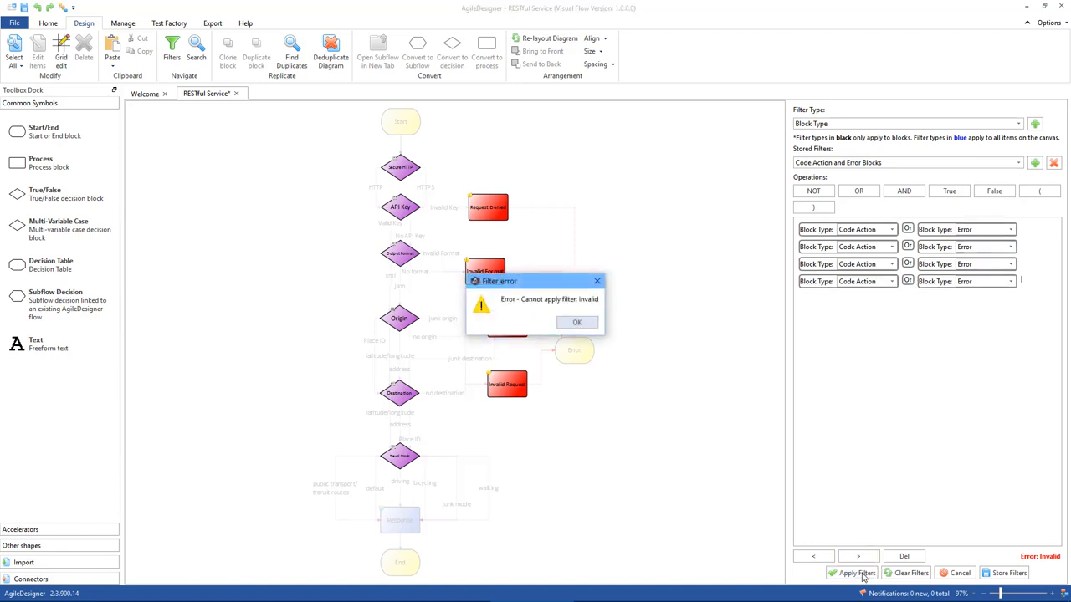
pyautogui.click(578, 322)
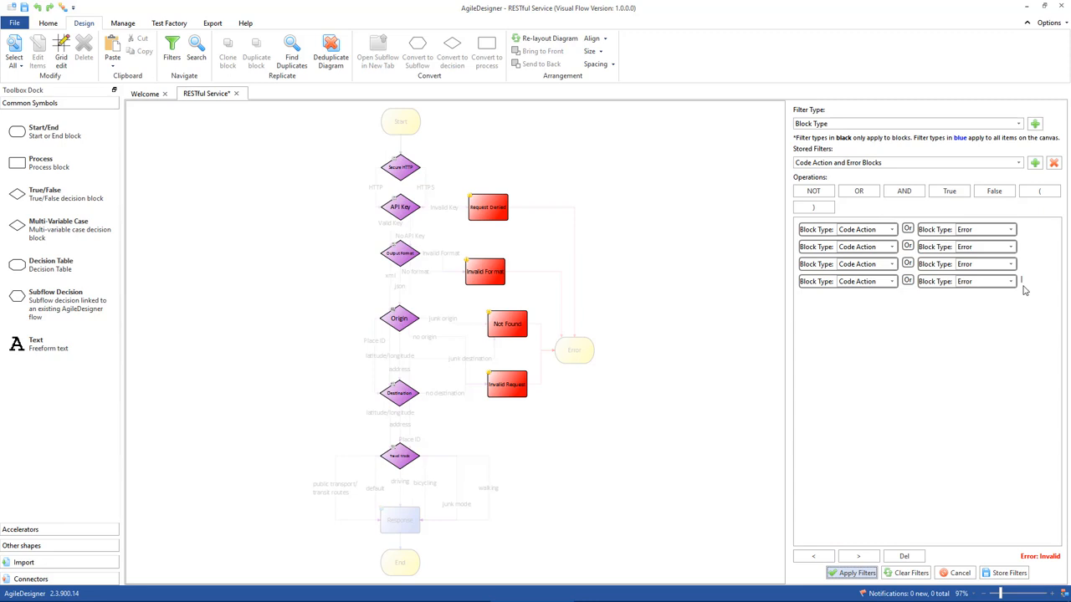
# Insert an OR operator between the third and fourth Code Action/Error groups of the filter expression
pyautogui.click(816, 556)
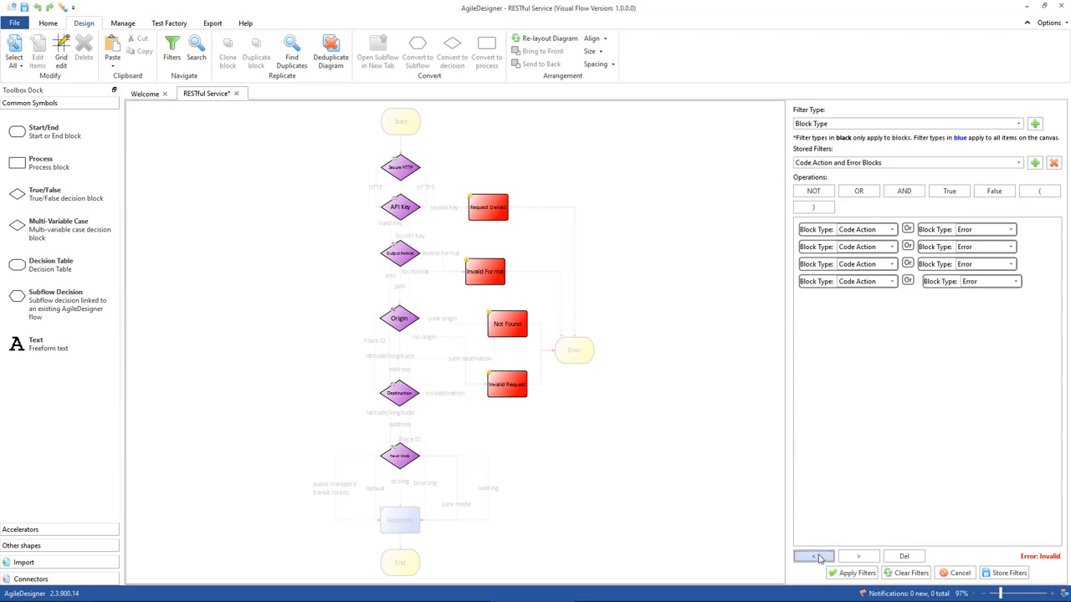
pyautogui.click(816, 556)
pyautogui.click(817, 556)
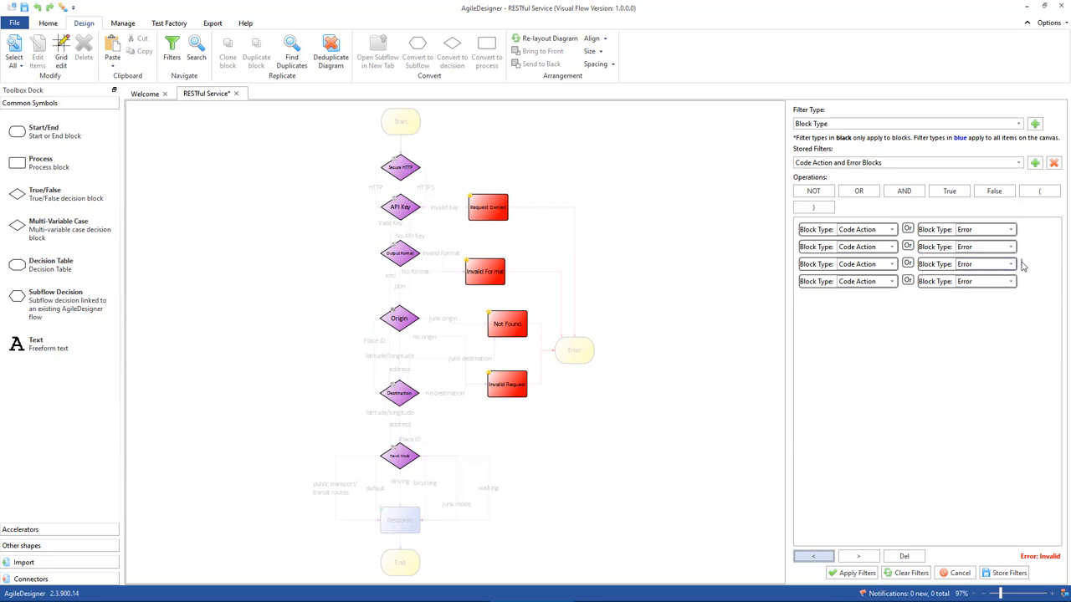
pyautogui.click(859, 192)
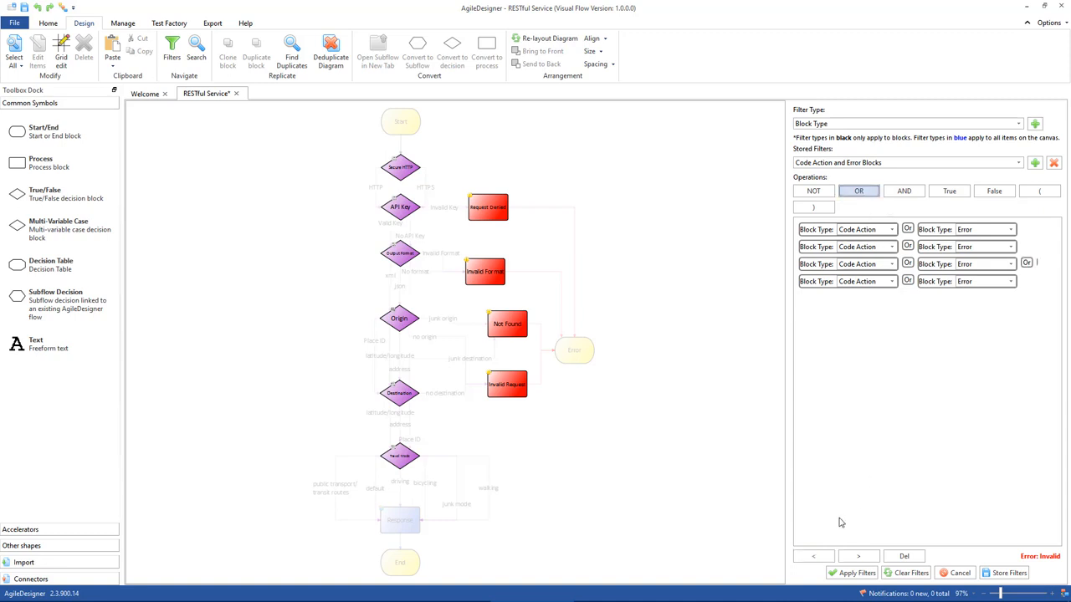
# Insert an OR operator between the second and third Code Action/Error groups of the filter expression
pyautogui.click(818, 557)
pyautogui.click(819, 557)
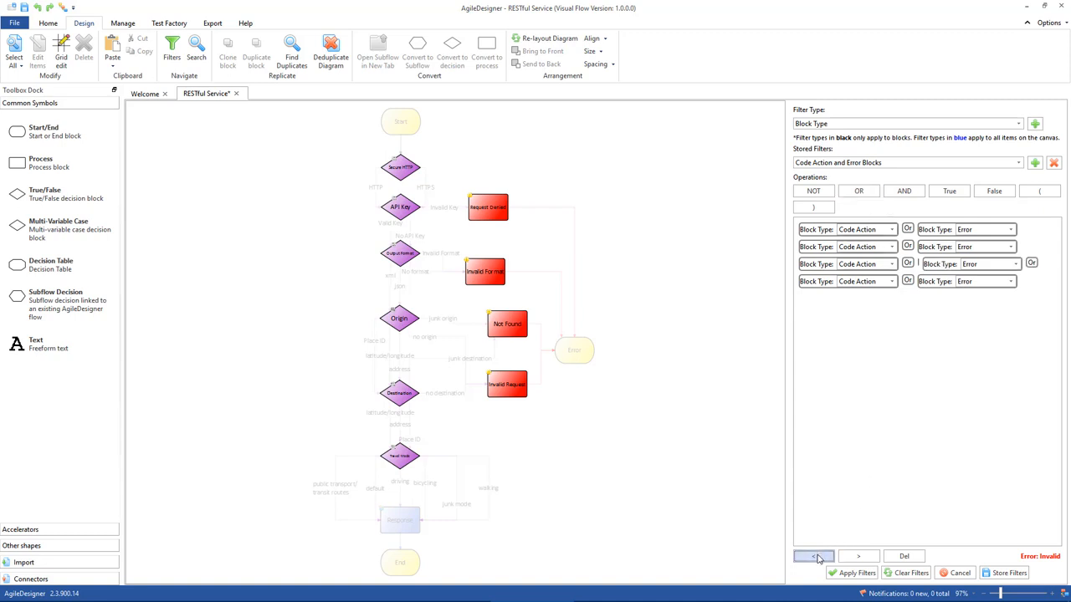
pyautogui.click(819, 557)
pyautogui.click(818, 557)
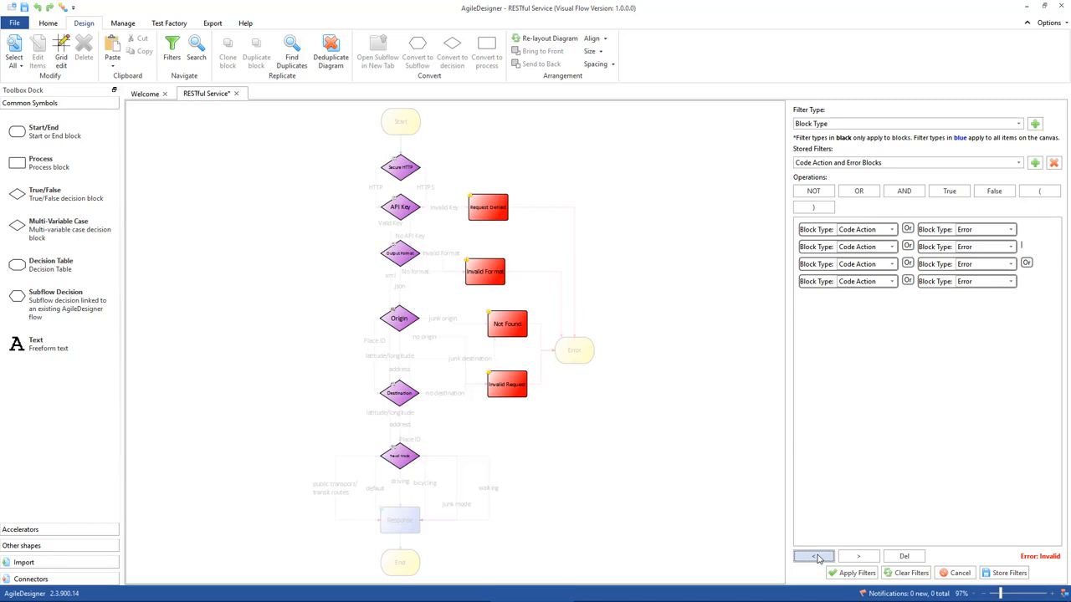
pyautogui.click(857, 193)
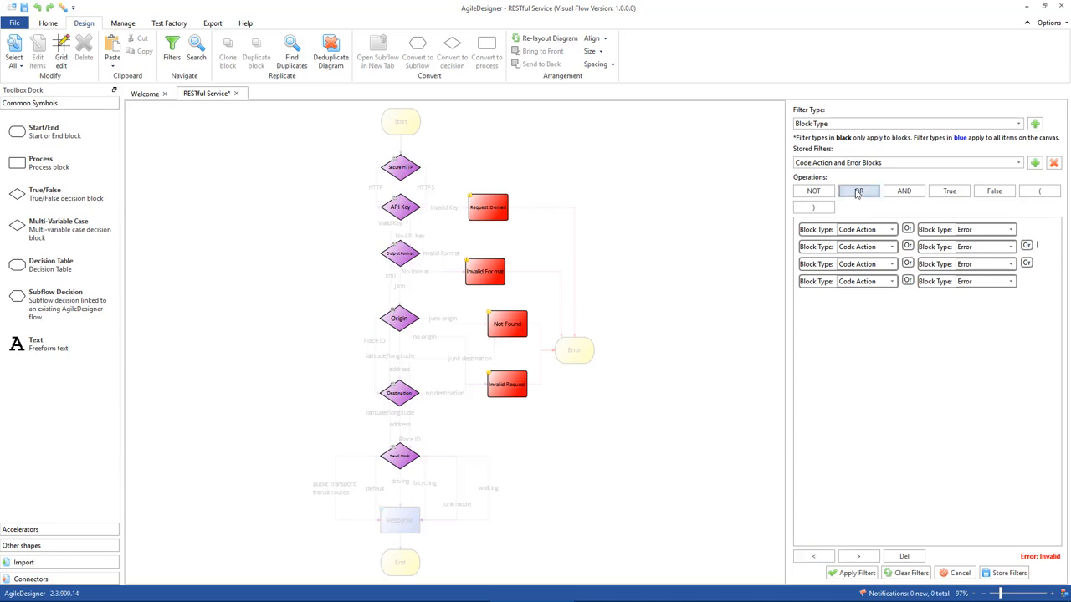
# Insert an OR operator between the first and second Code Action/Error groups and apply the filter to the diagram
pyautogui.click(816, 558)
pyautogui.click(818, 559)
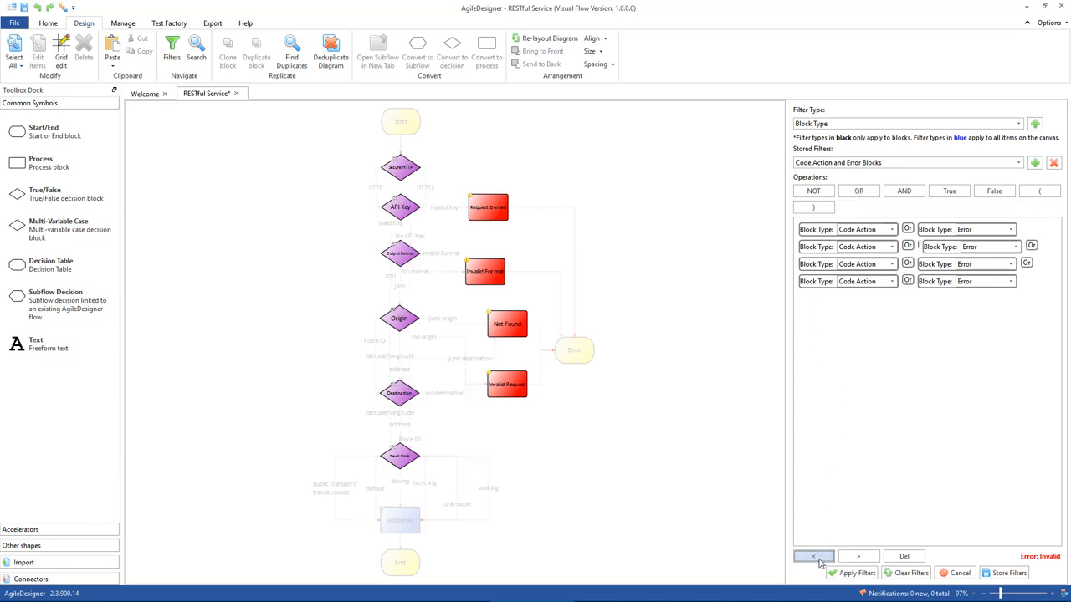
pyautogui.click(818, 559)
pyautogui.click(858, 192)
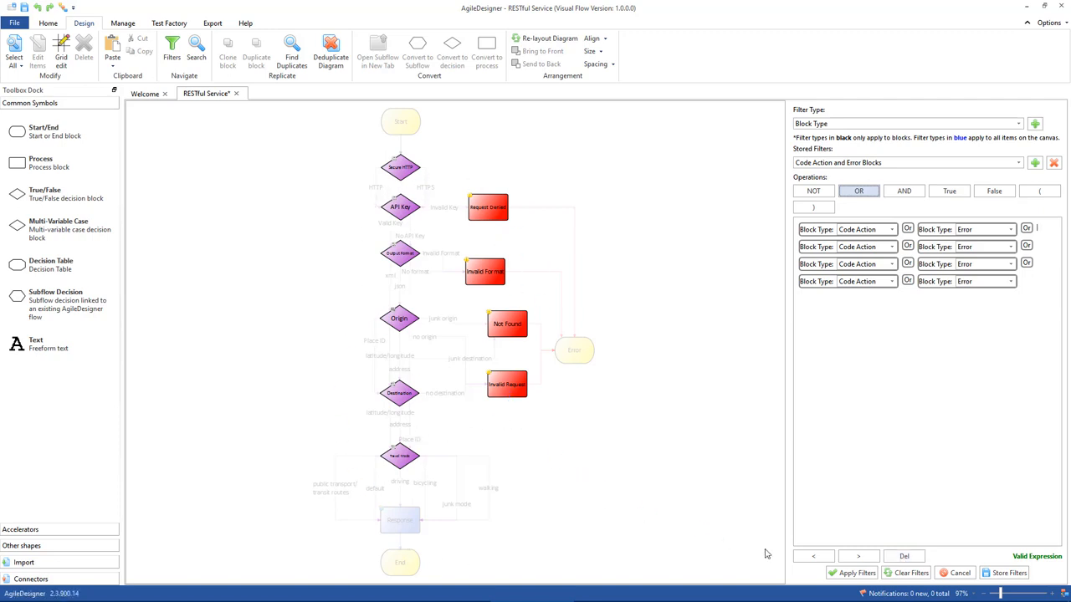
pyautogui.click(851, 577)
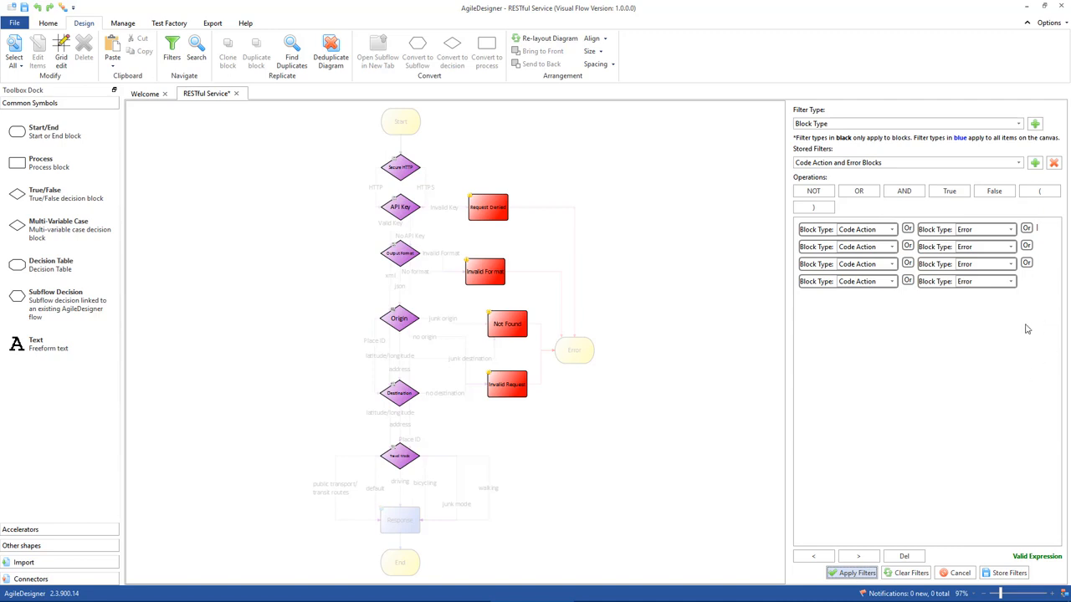
# Delete the fourth Code Action OR Error group from the end of the filter expression
pyautogui.click(857, 558)
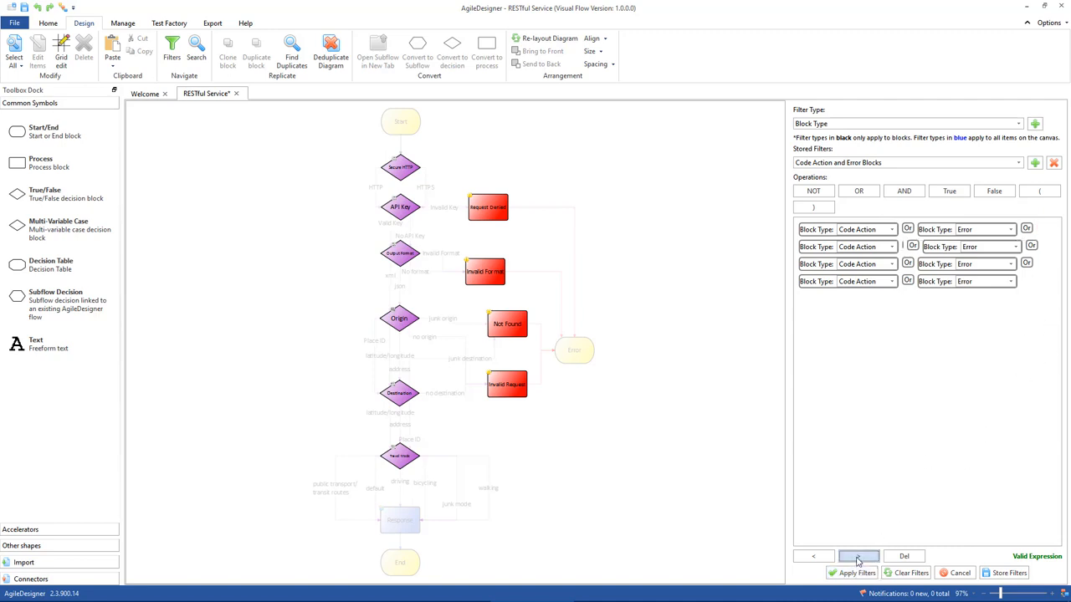
pyautogui.click(858, 561)
pyautogui.click(858, 561)
pyautogui.click(858, 562)
pyautogui.click(857, 561)
pyautogui.click(857, 561)
pyautogui.click(857, 561)
pyautogui.click(857, 561)
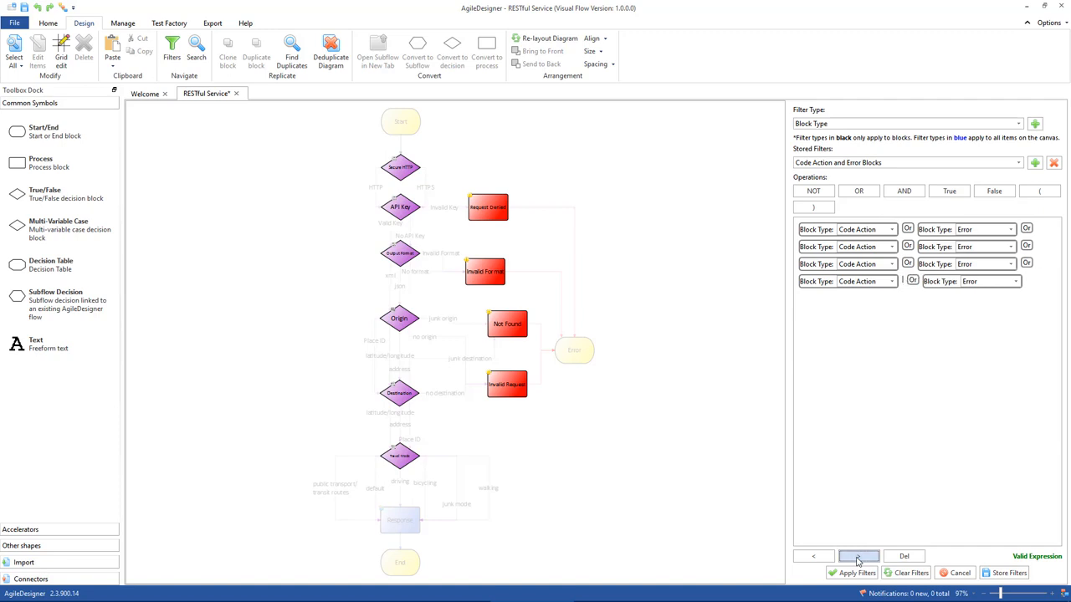
pyautogui.click(858, 561)
pyautogui.click(857, 558)
pyautogui.click(858, 558)
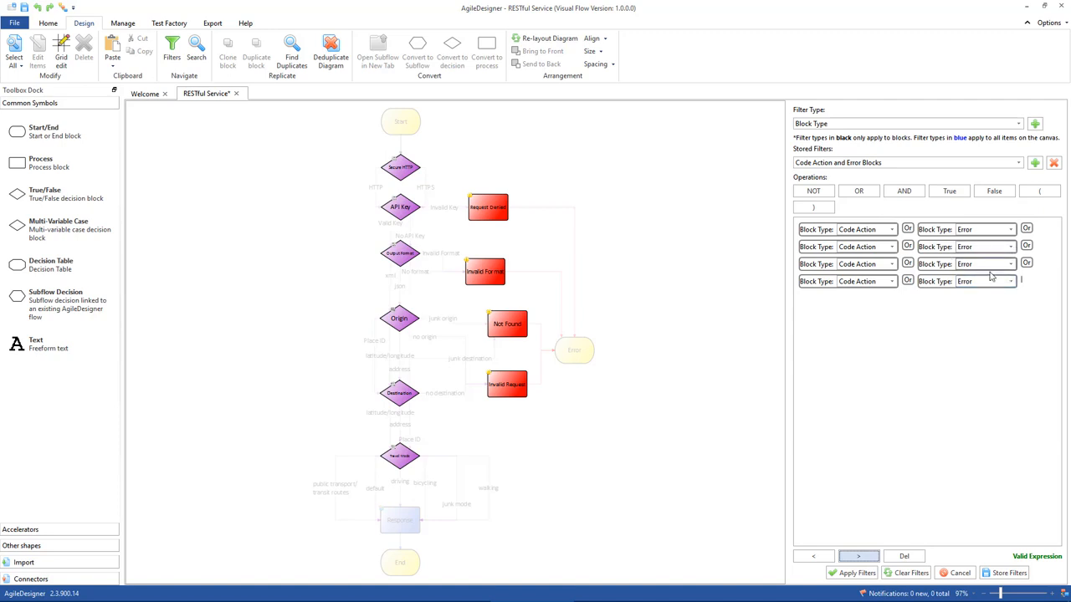
pyautogui.click(905, 557)
pyautogui.click(905, 557)
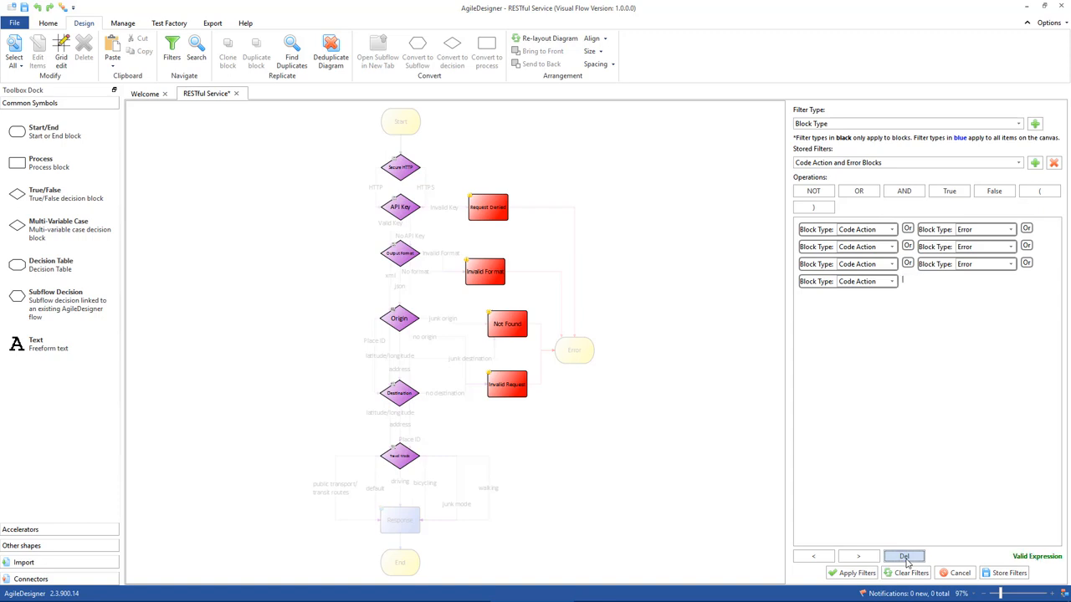
pyautogui.click(904, 557)
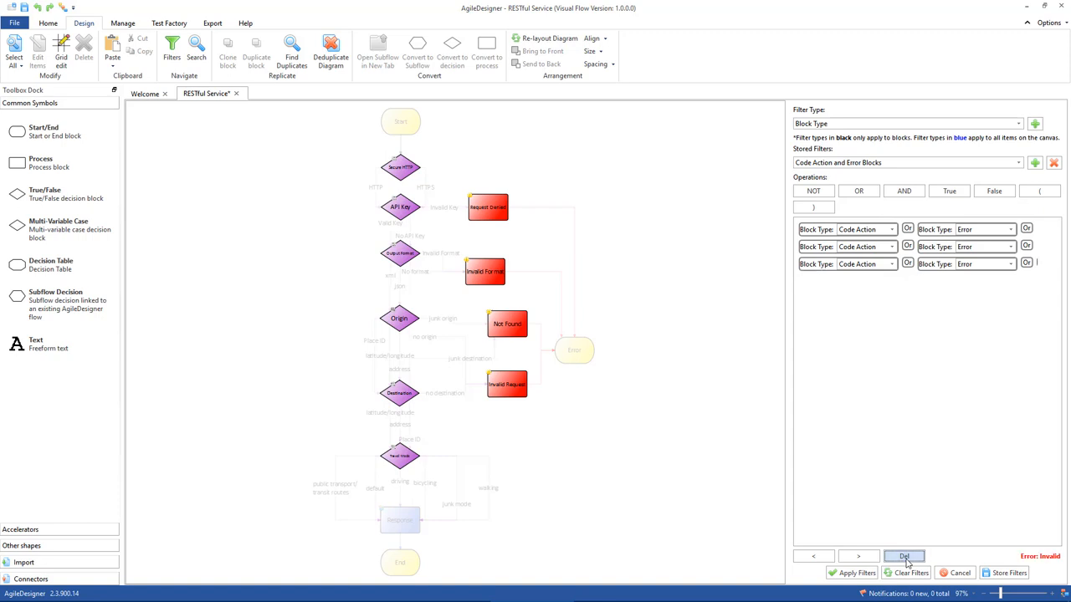
# Delete the third and second Code Action OR Error groups together with the OR operators that join them to the first
pyautogui.click(904, 557)
pyautogui.click(904, 558)
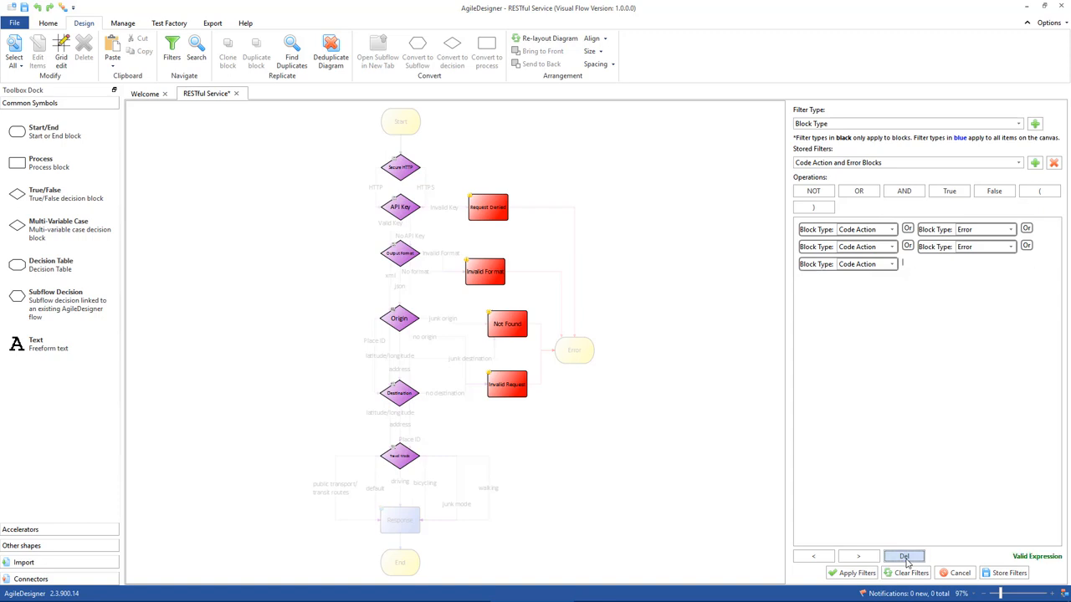
pyautogui.click(904, 557)
pyautogui.click(905, 558)
pyautogui.click(905, 557)
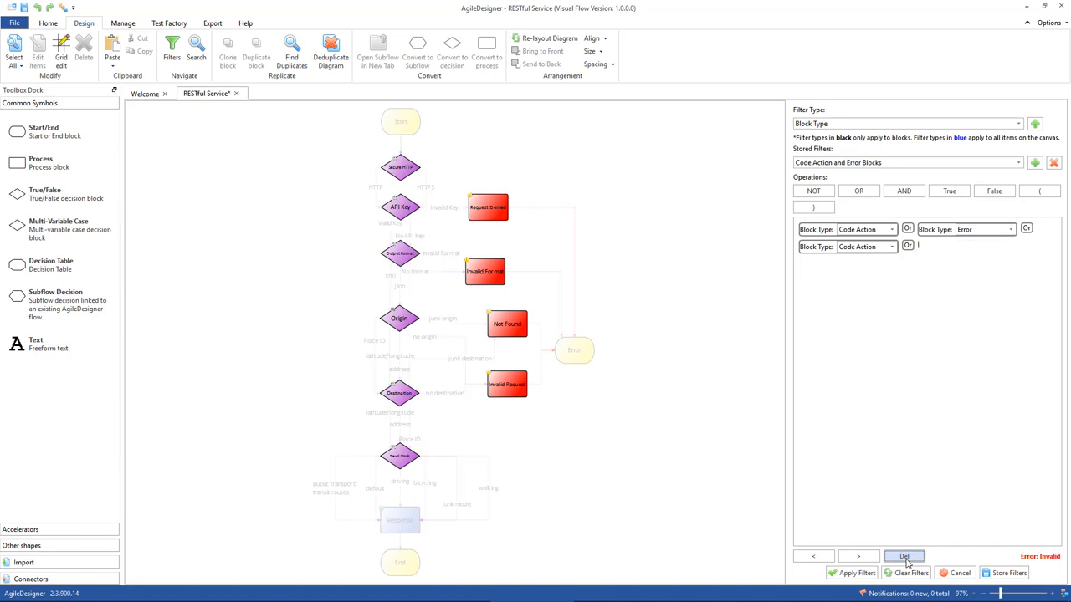
pyautogui.click(904, 557)
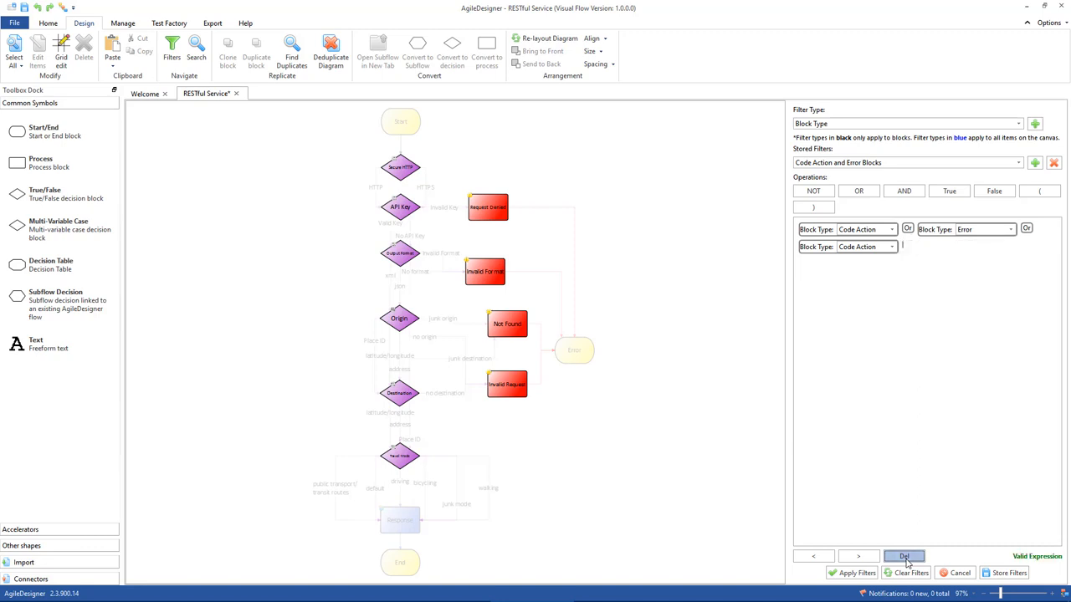
pyautogui.click(905, 557)
pyautogui.click(904, 557)
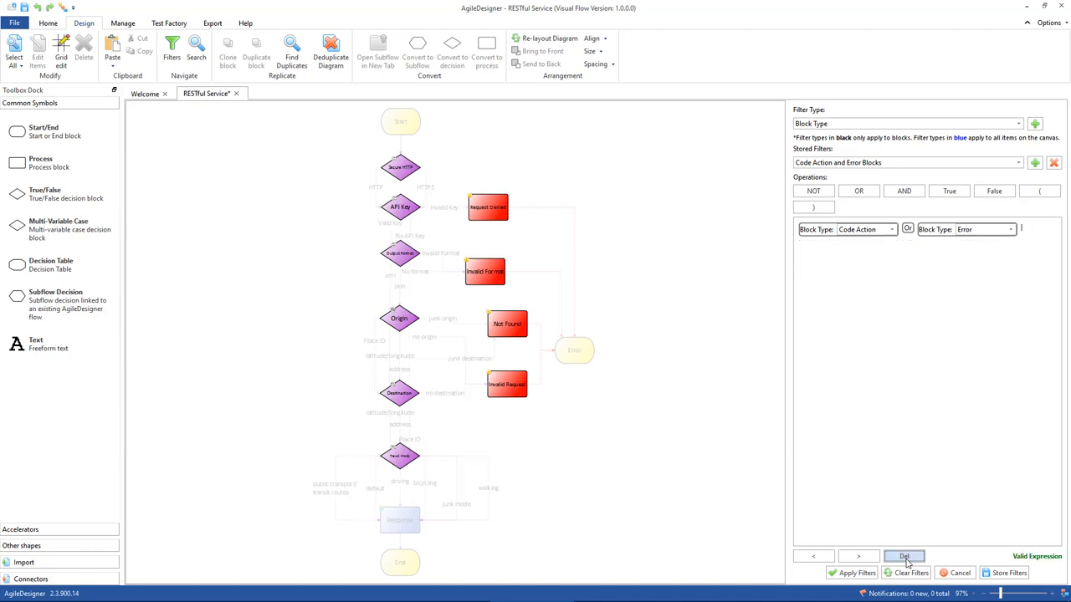
# Empty the expression by deleting the remaining OR operator and Code Action condition, followed by the Error condition
pyautogui.click(818, 559)
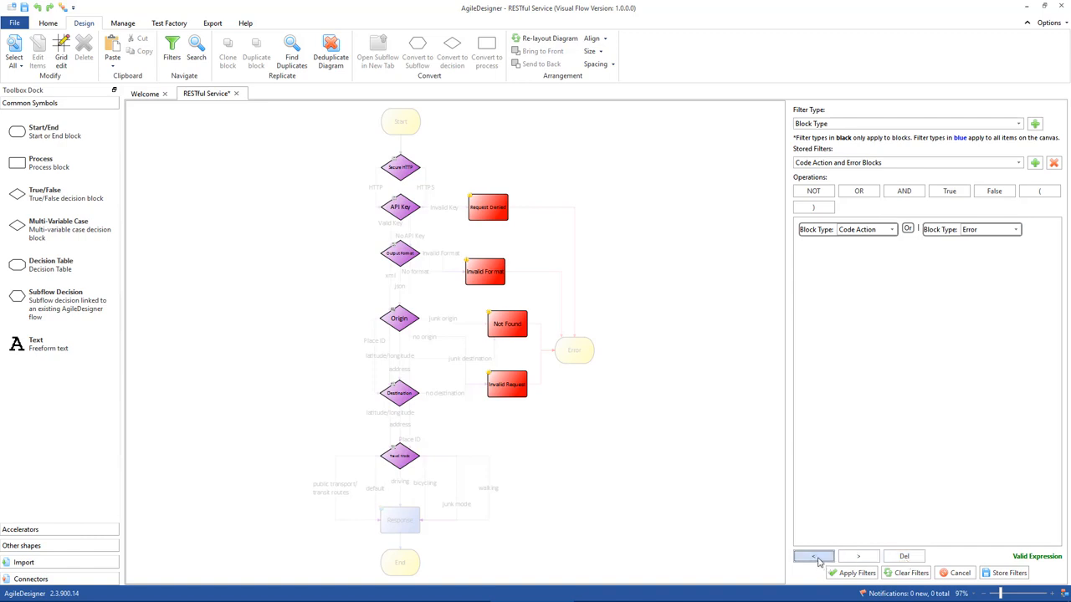
pyautogui.click(904, 557)
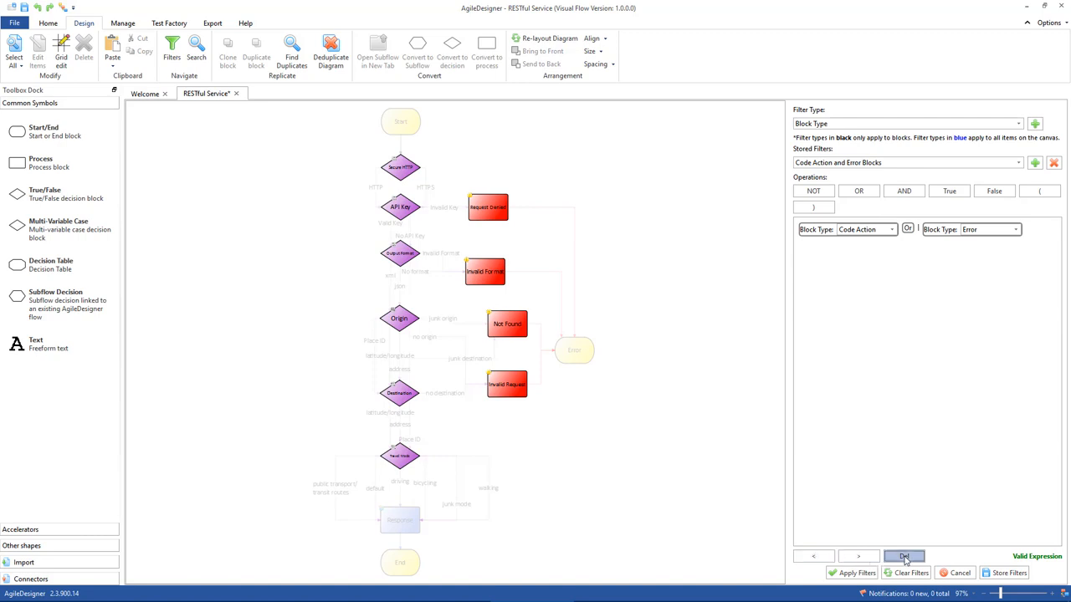
pyautogui.click(904, 557)
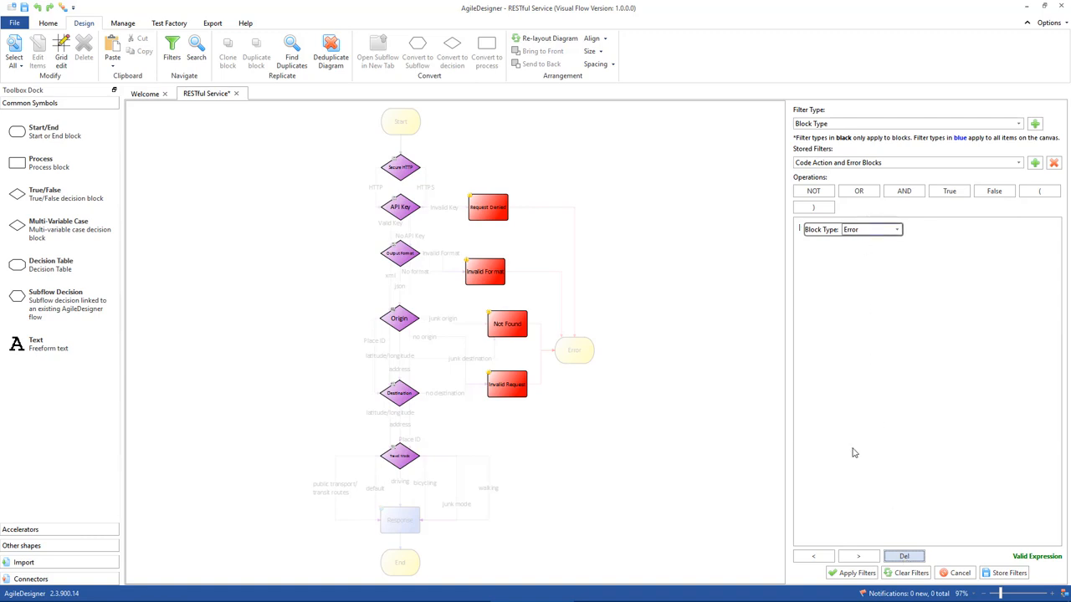
pyautogui.click(864, 562)
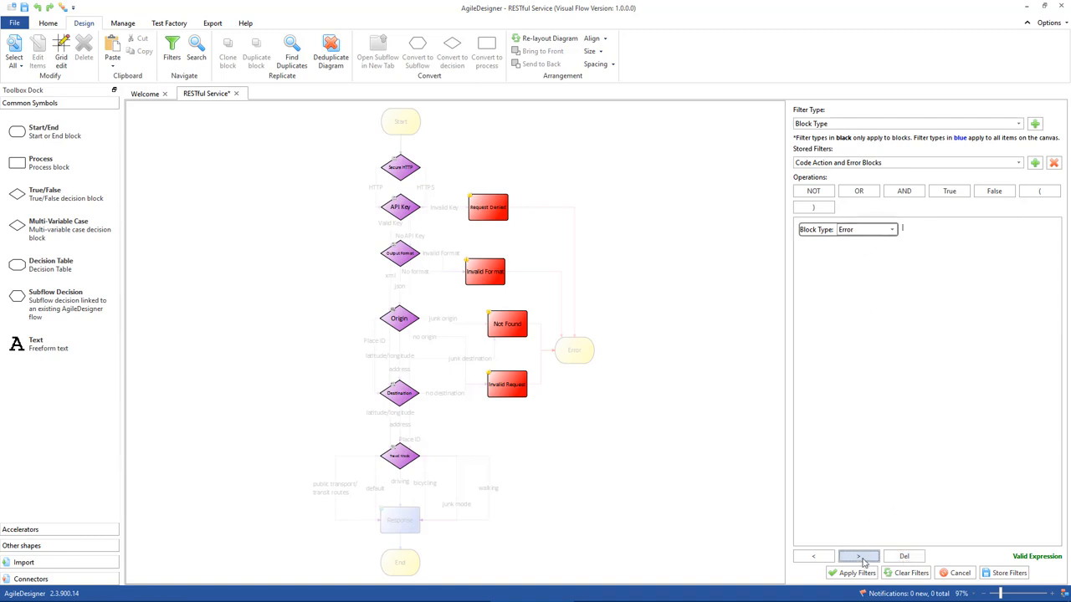
pyautogui.click(898, 560)
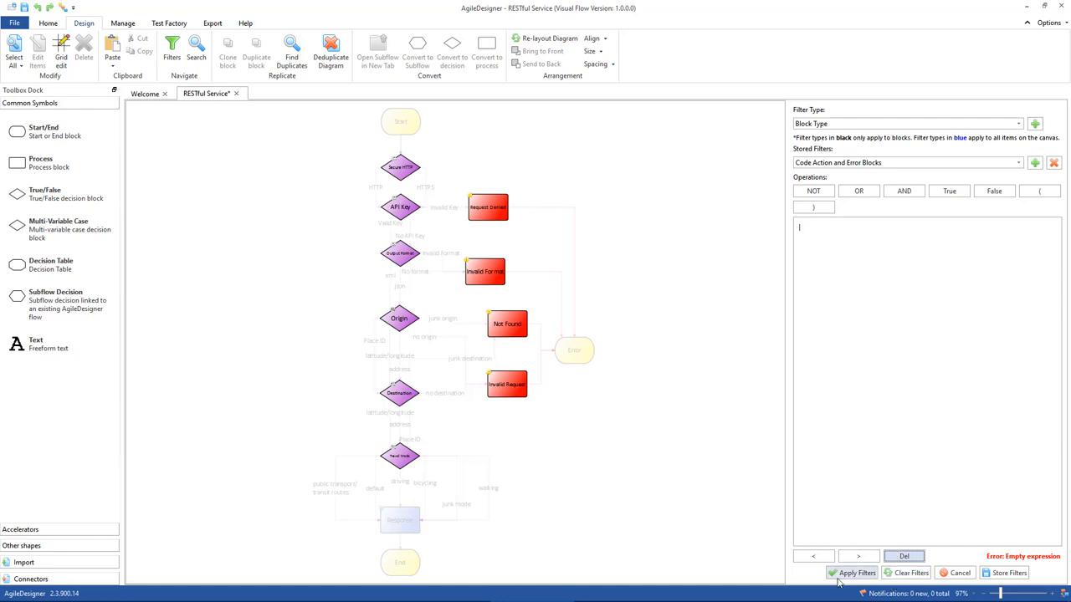
# Clear the applied filter from the diagram and check the list of stored filters
pyautogui.click(911, 575)
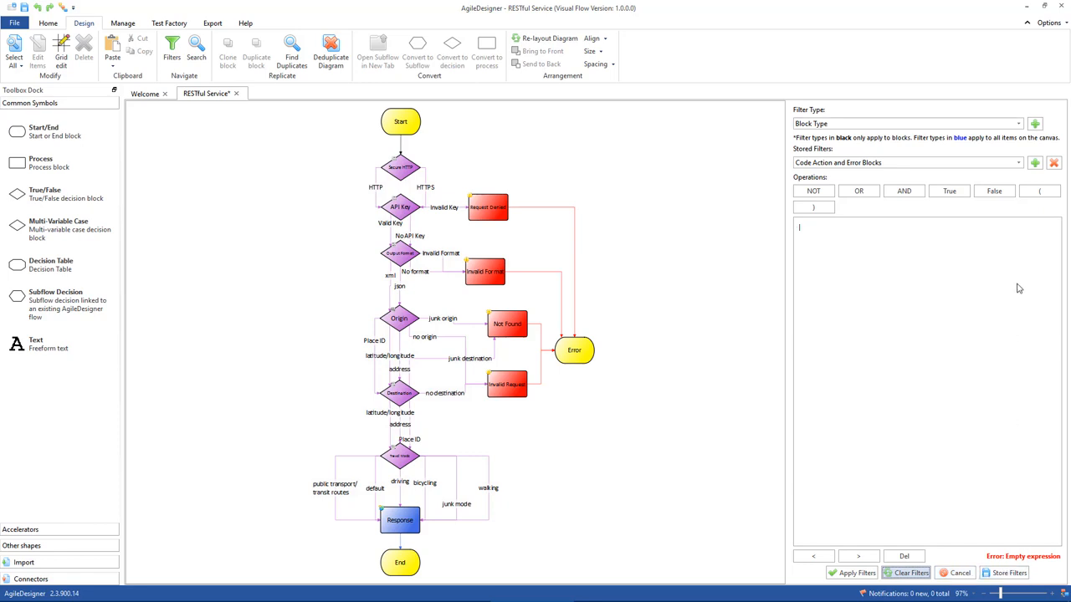
pyautogui.click(1018, 165)
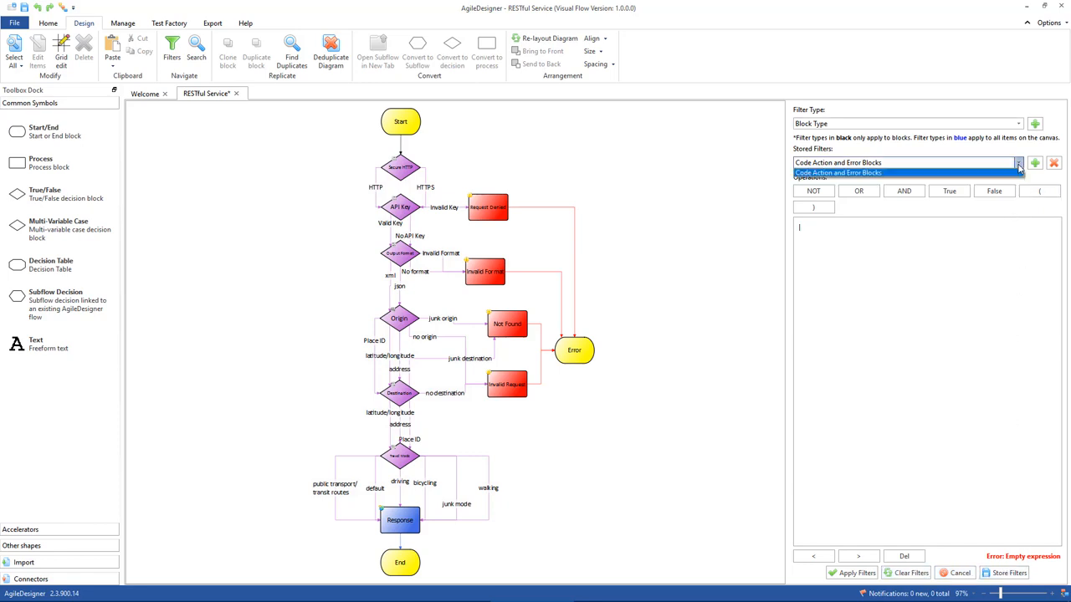
pyautogui.click(1019, 168)
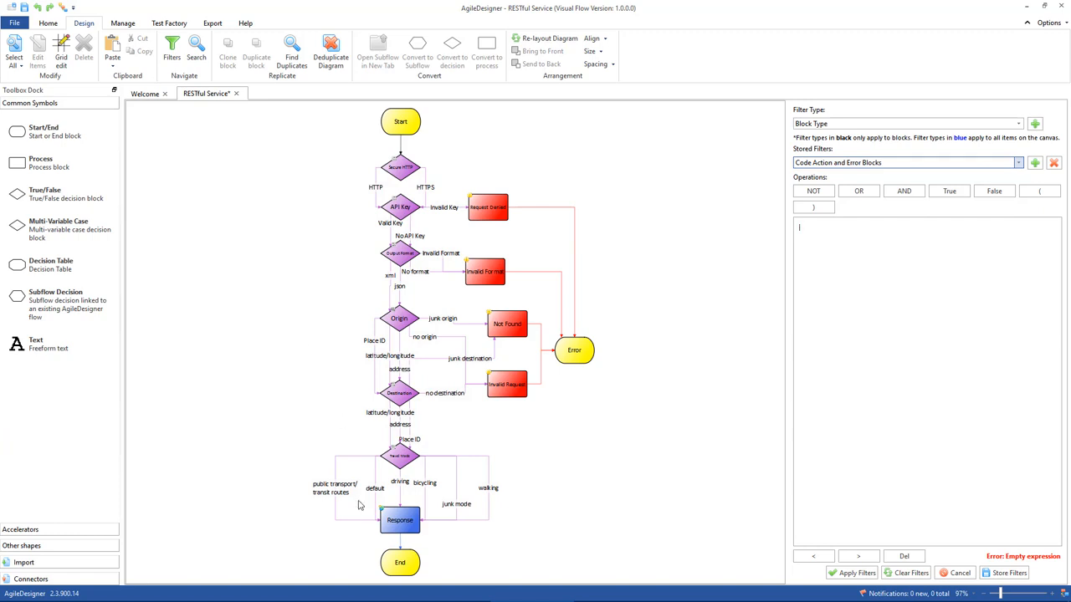
# Open Path Explorer, view the stored test cases and select the path "Secure HTTP--Origin--Not Found--6 Steps"
pyautogui.click(124, 24)
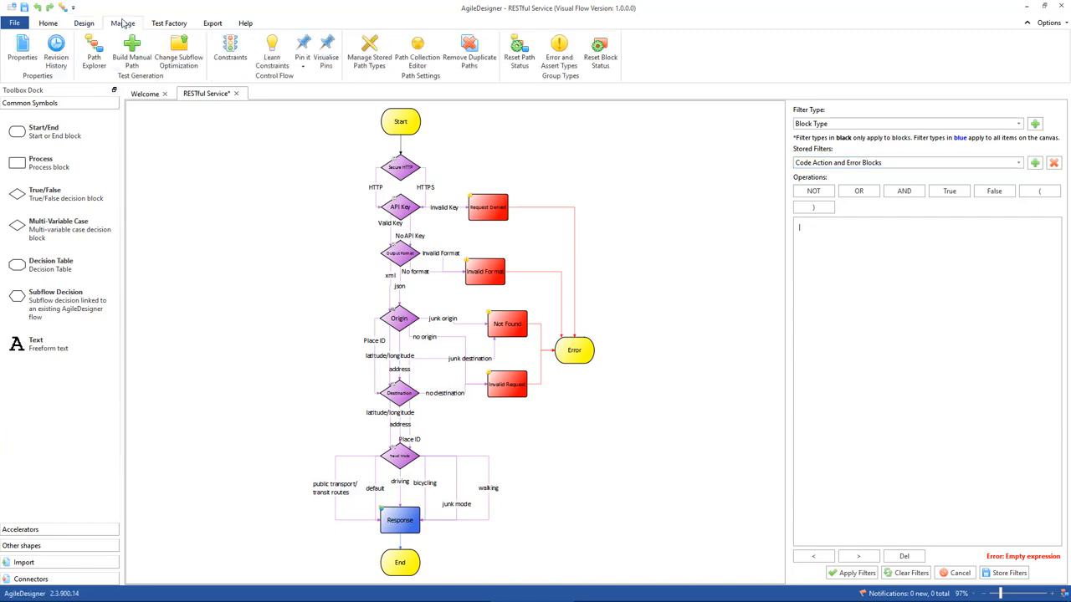
pyautogui.click(95, 60)
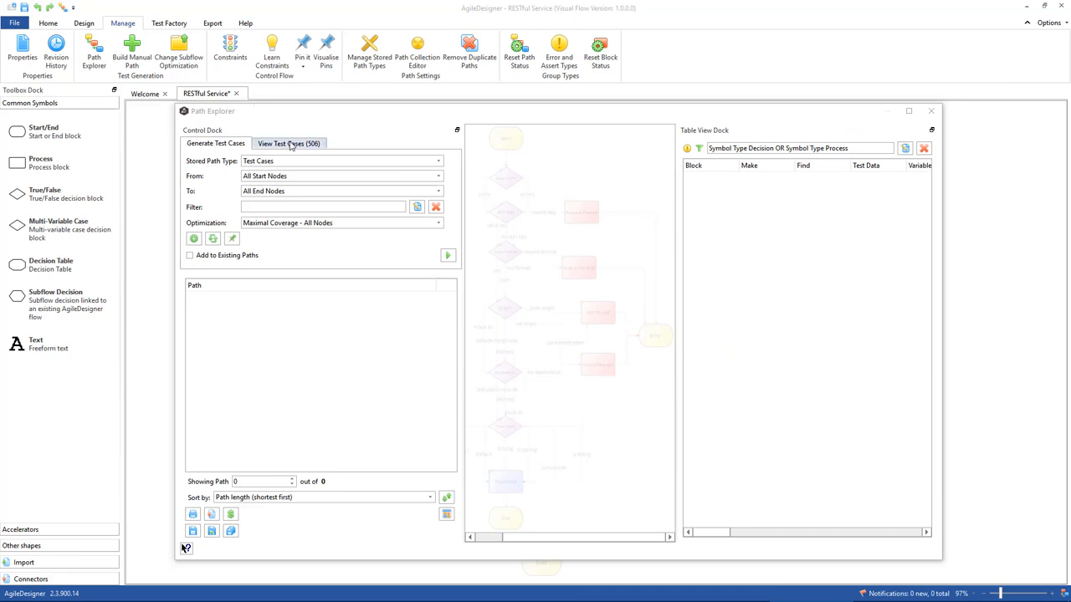
pyautogui.click(289, 144)
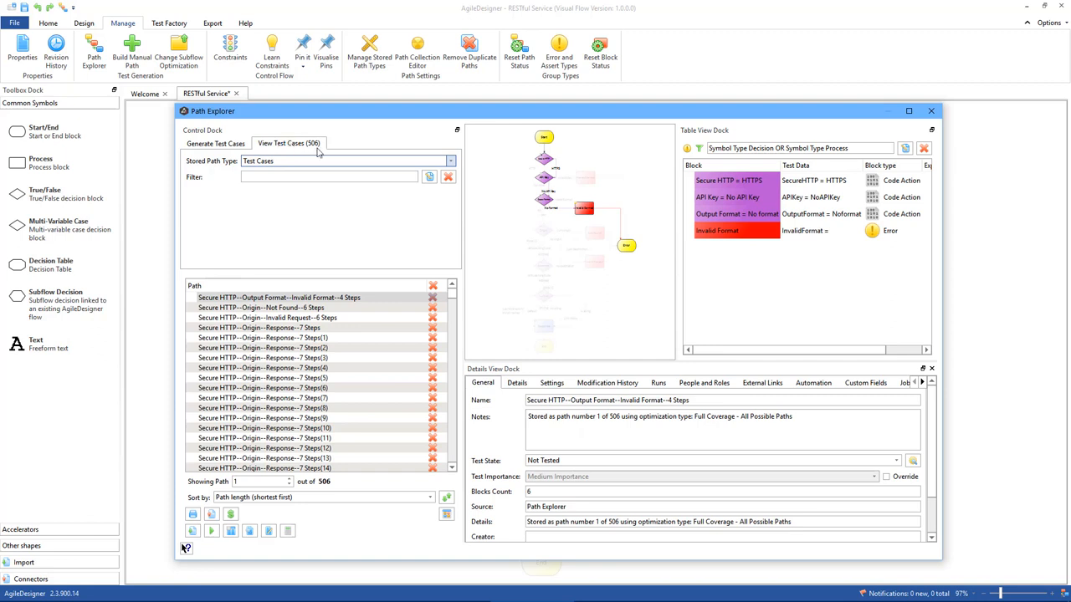
pyautogui.click(298, 307)
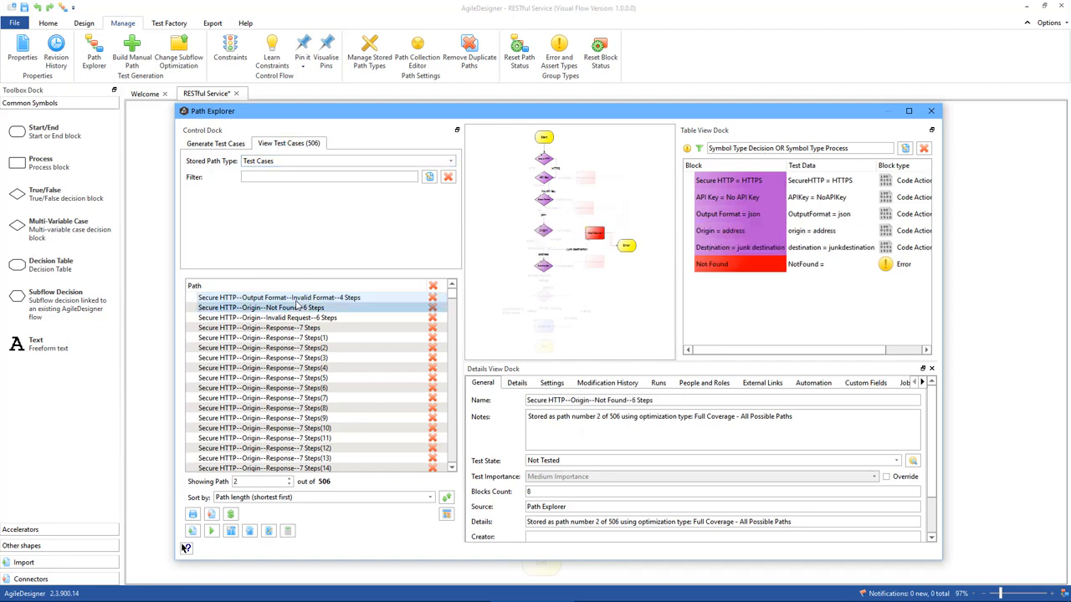
# Step through the stored test cases down to "Secure HTTP--Origin--Response--7 Steps(8)", examining each path's blocks and test data
pyautogui.press('Down')
pyautogui.press('Down')
pyautogui.press('Down')
pyautogui.press('Down')
pyautogui.press('Down')
pyautogui.press('Down')
pyautogui.press('Down')
pyautogui.press('Down')
pyautogui.press('Down')
pyautogui.press('Down')
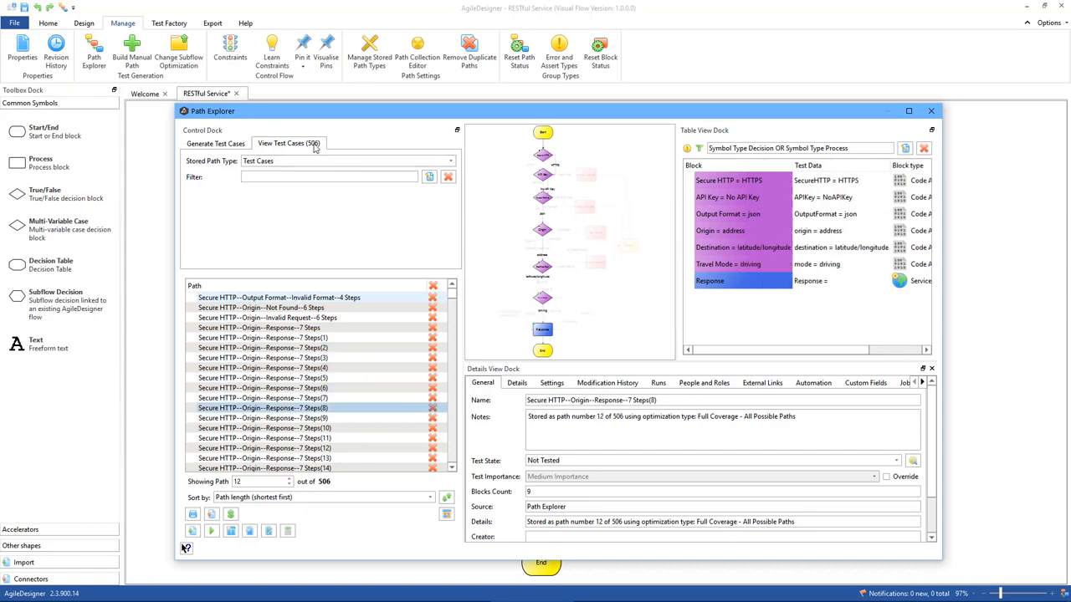
# Under test case generation, build a filter with the condition Block Type: Code Action and apply it
pyautogui.click(210, 146)
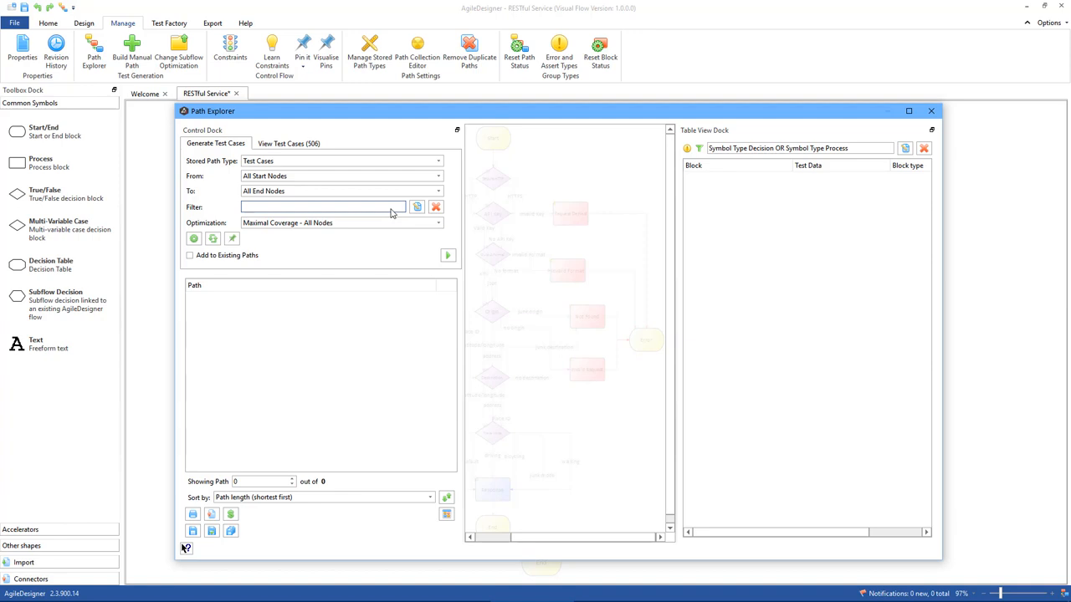
pyautogui.click(417, 206)
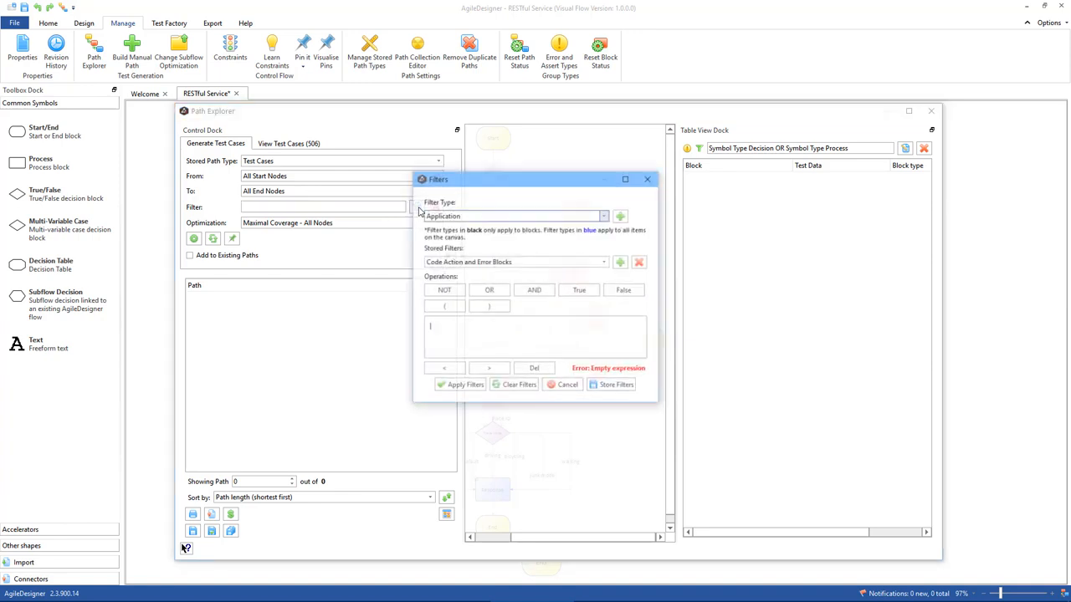
pyautogui.click(605, 215)
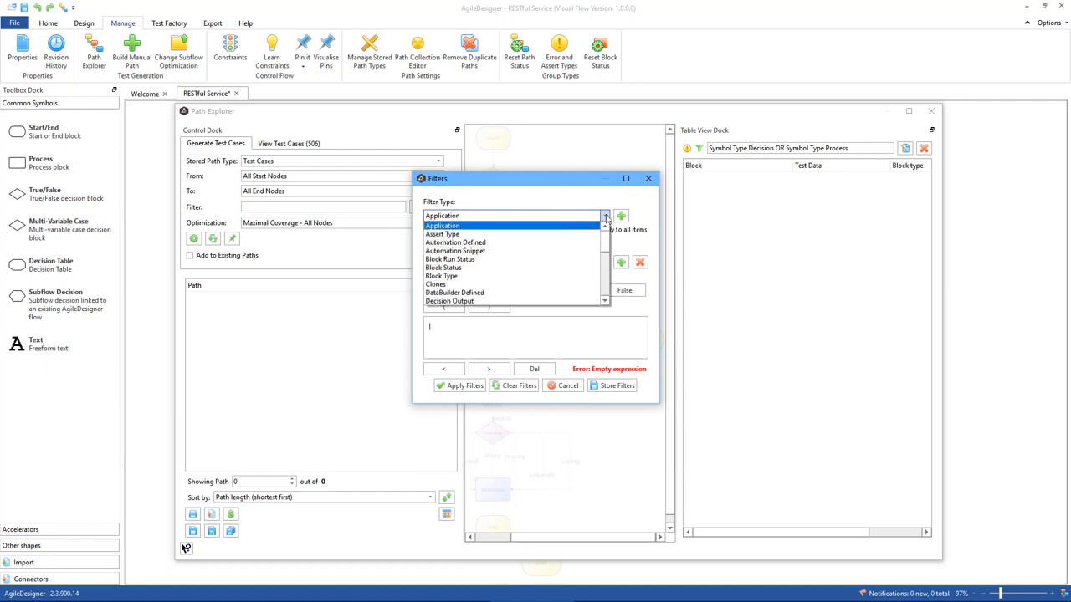
pyautogui.click(449, 278)
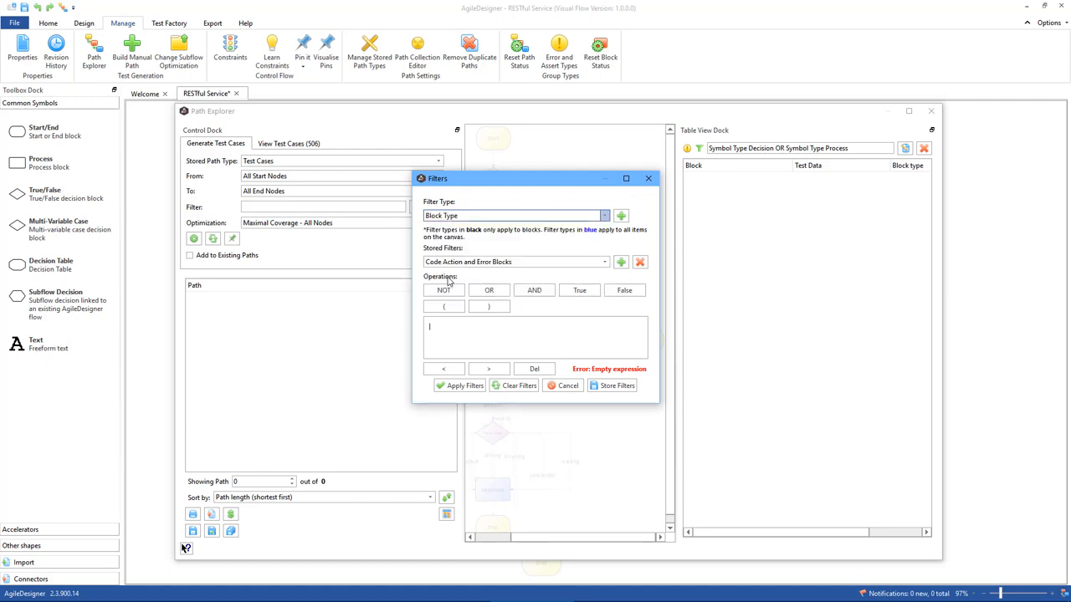
pyautogui.click(622, 216)
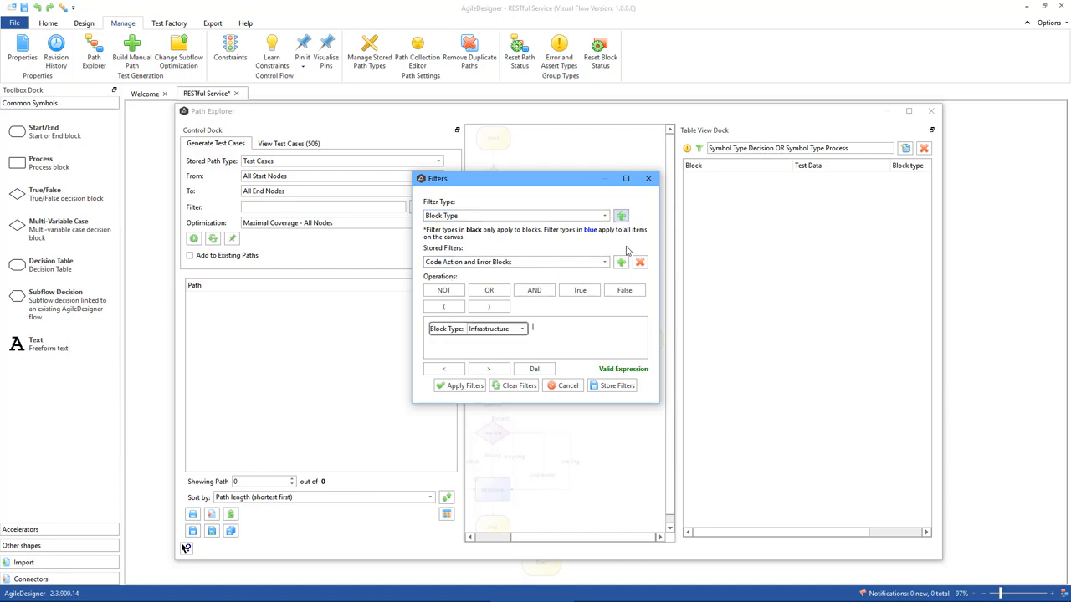
pyautogui.click(522, 330)
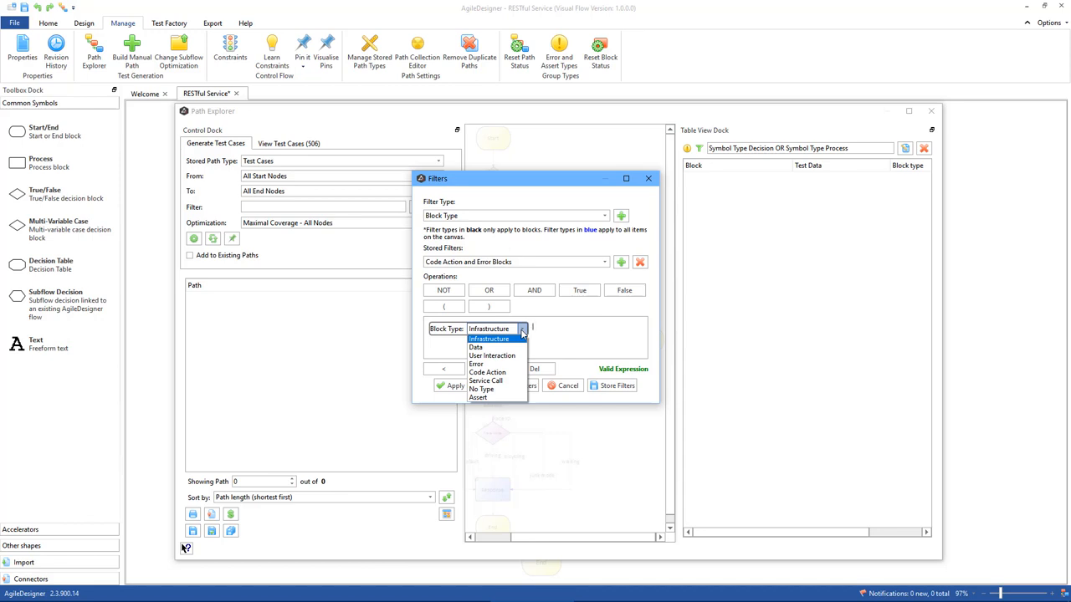
pyautogui.click(496, 373)
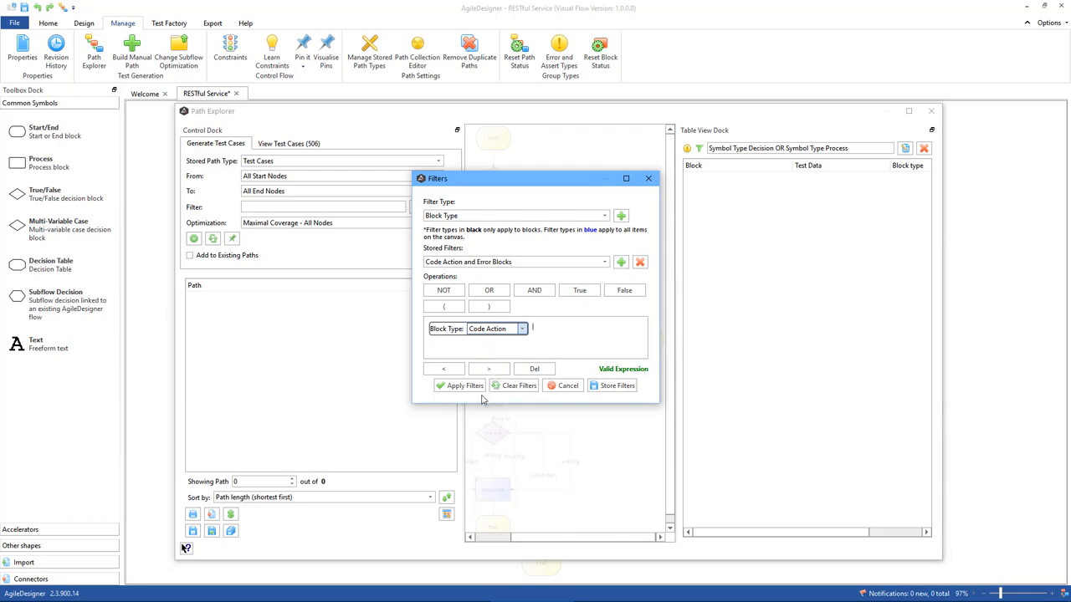
pyautogui.click(470, 388)
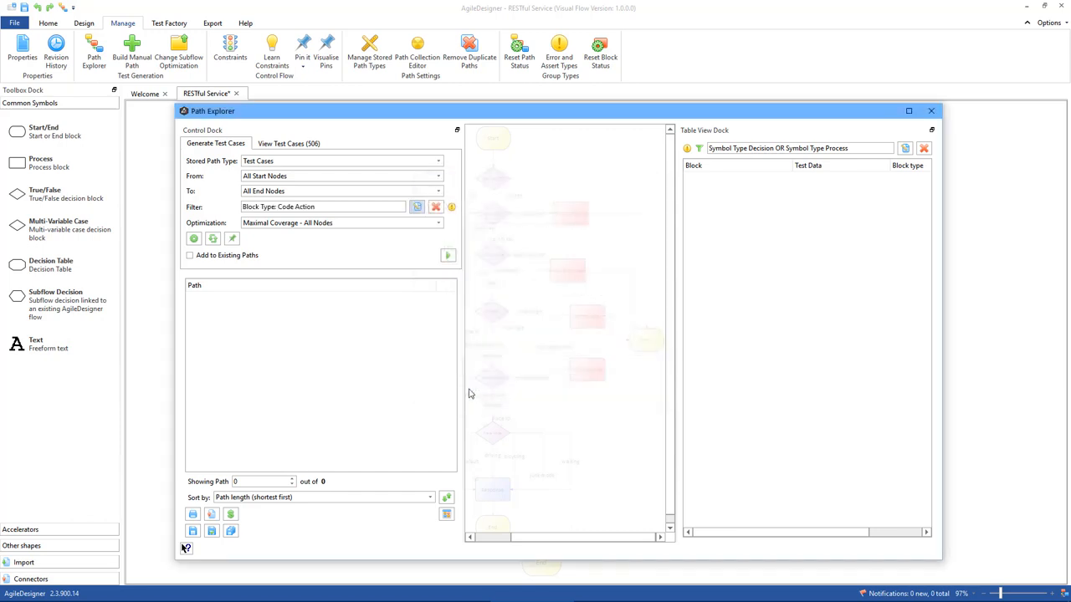
# Set the optimization to Full Coverage - All Possible Paths and start generating the filtered paths
pyautogui.click(298, 226)
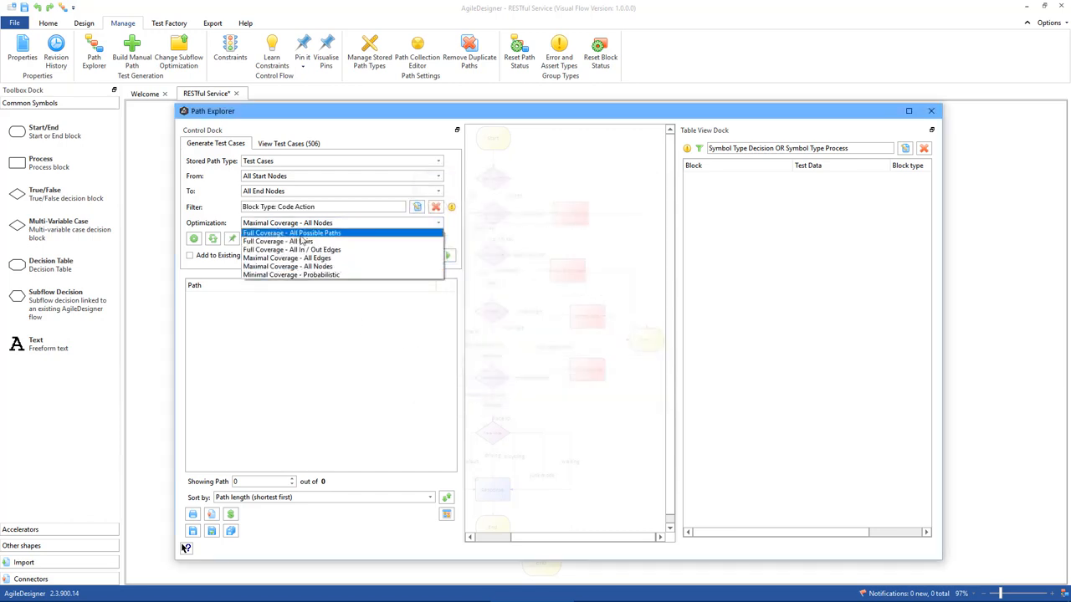
pyautogui.click(319, 234)
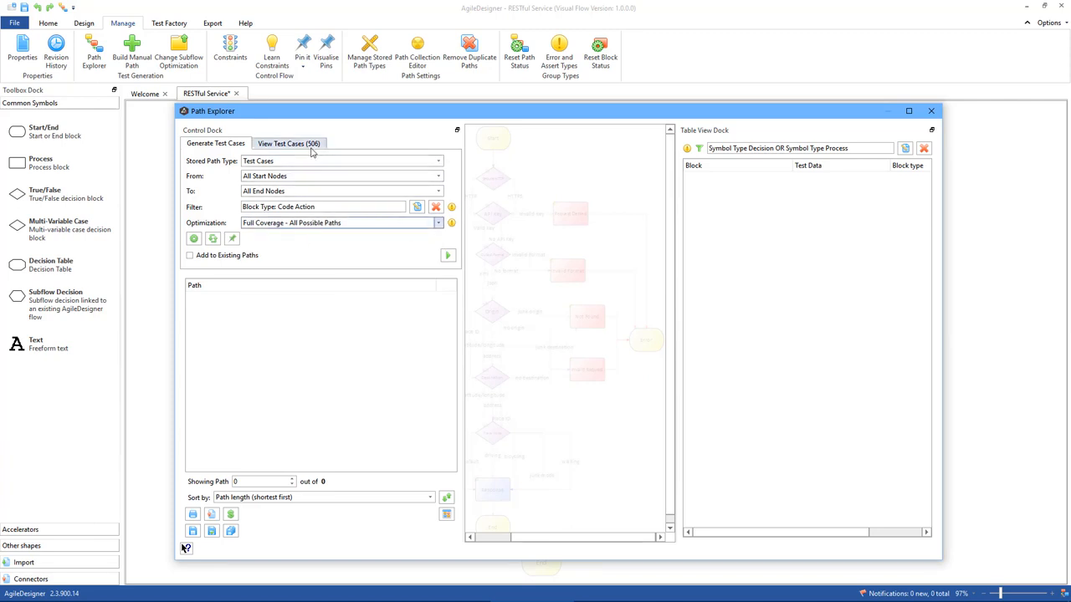
pyautogui.click(447, 256)
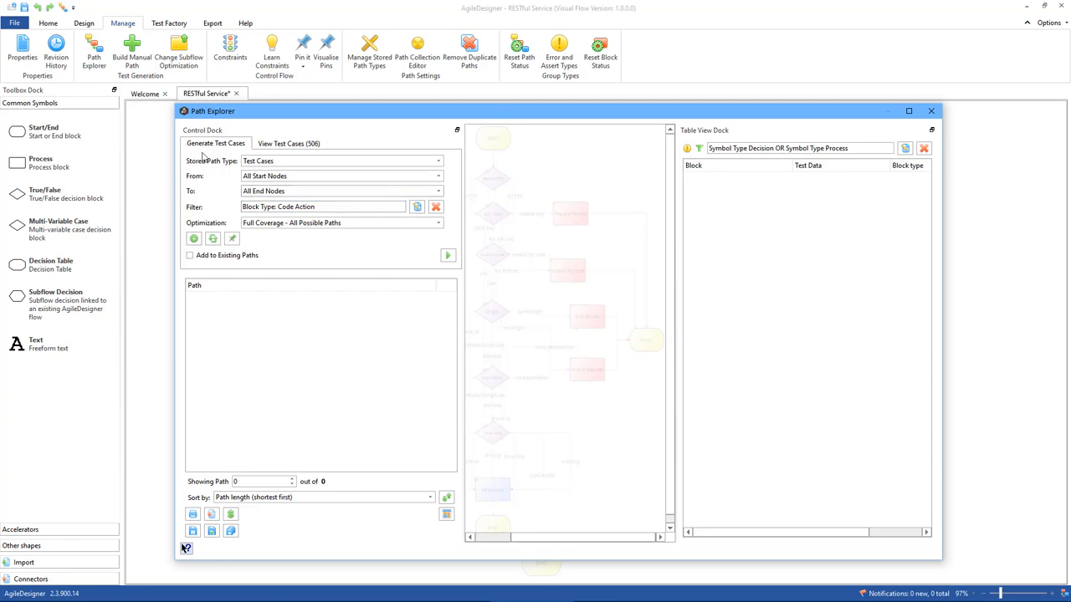
# Switch the path construction filter settings to Inclusive Filtering and run the optimization again
pyautogui.click(194, 240)
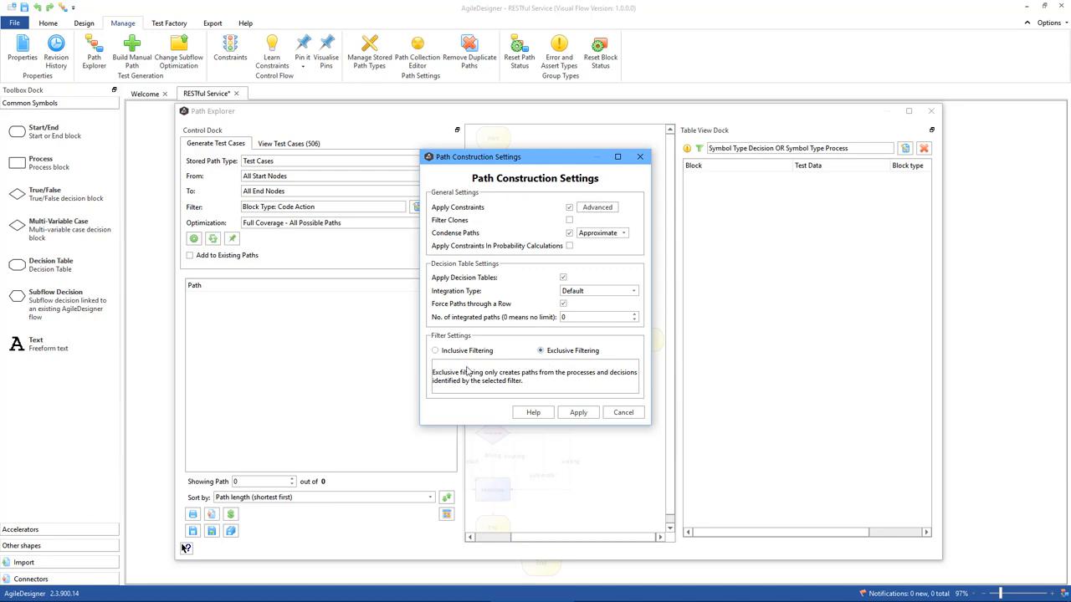
pyautogui.click(436, 351)
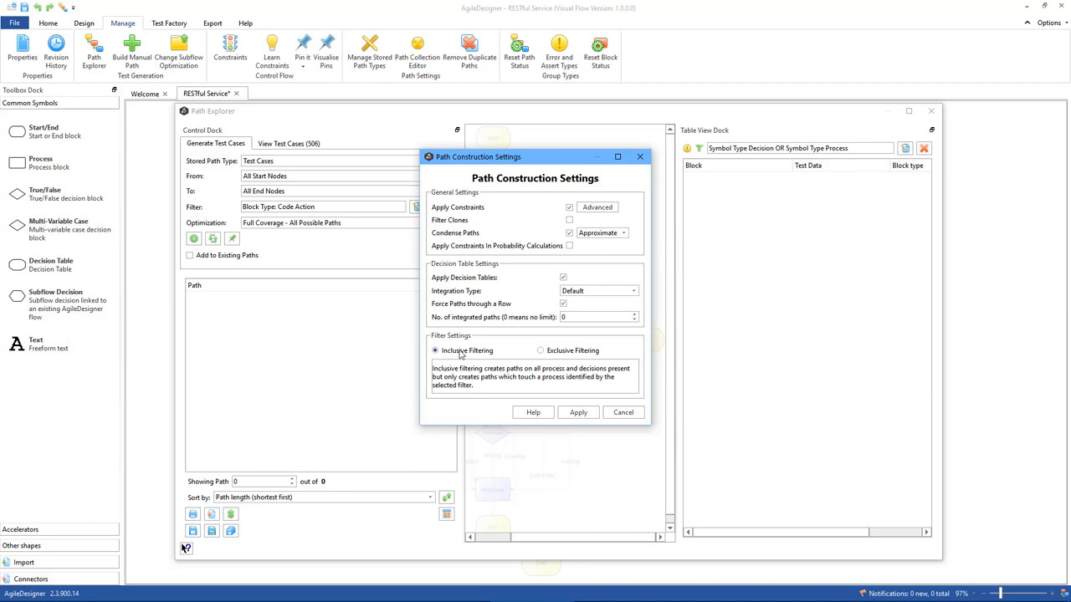
pyautogui.click(578, 414)
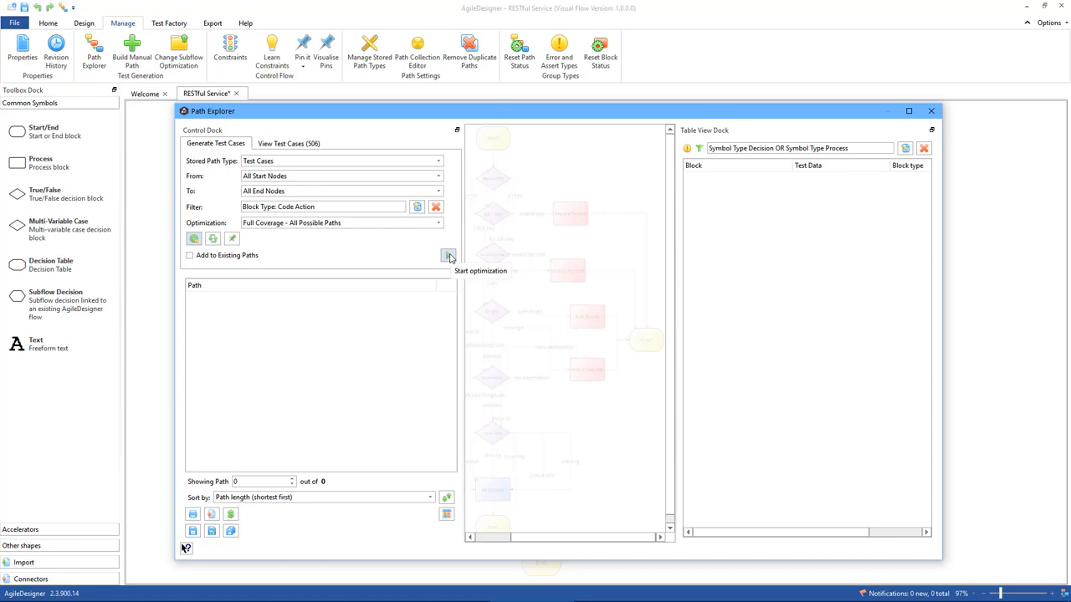
pyautogui.click(448, 257)
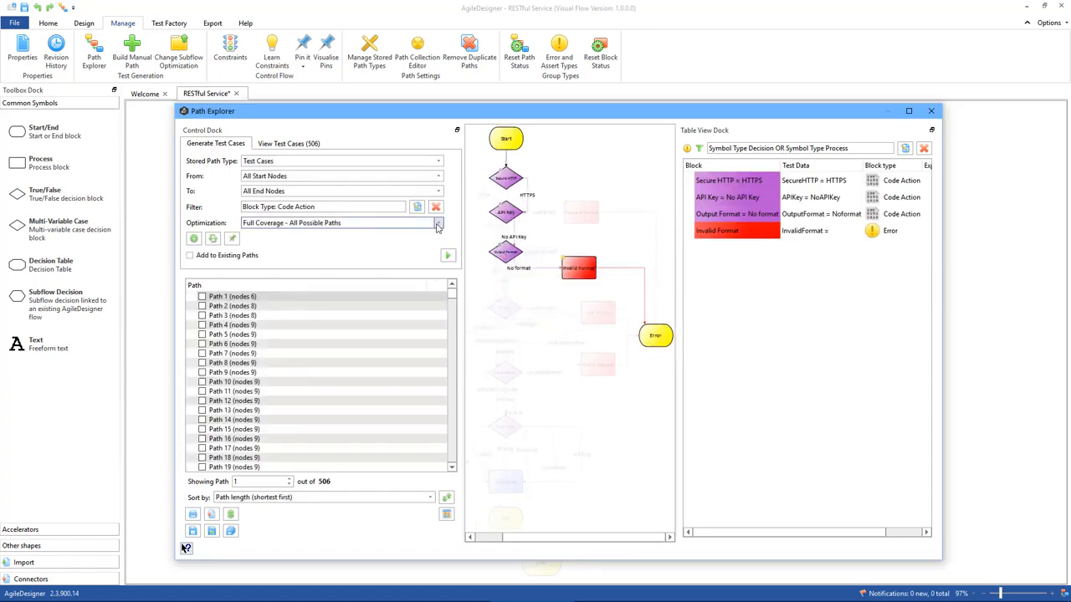
# Change the generation filter's block type to Error, apply it and regenerate the paths
pyautogui.click(416, 207)
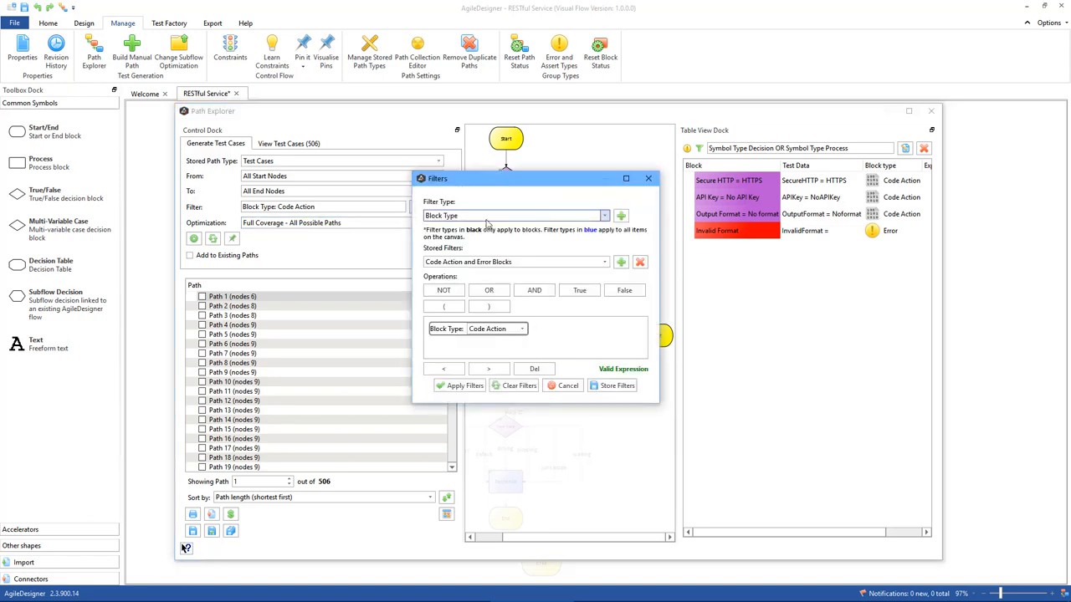
pyautogui.click(522, 329)
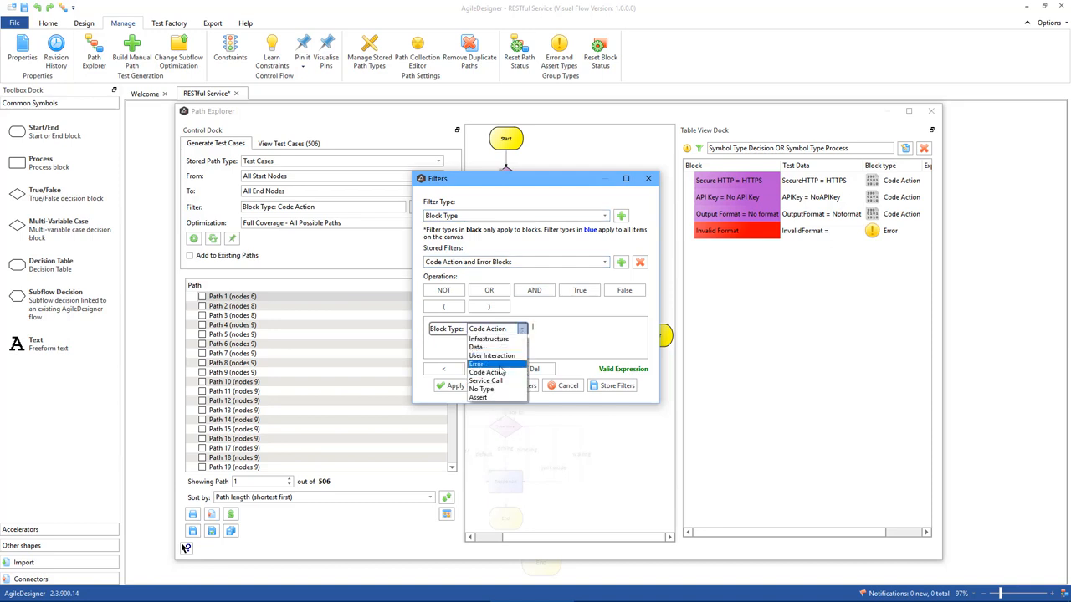
pyautogui.click(499, 367)
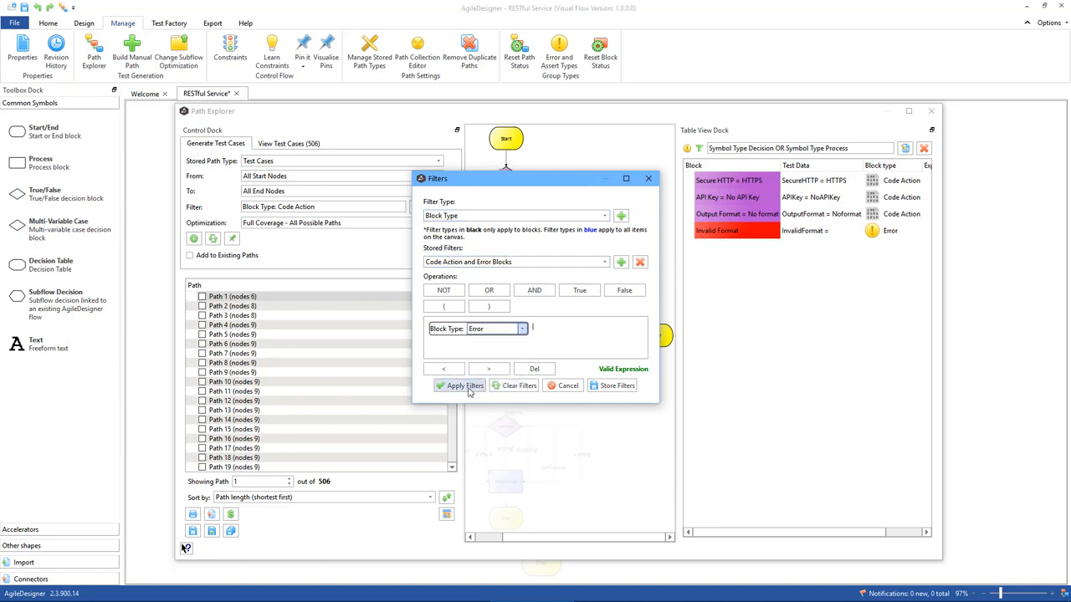
pyautogui.click(467, 387)
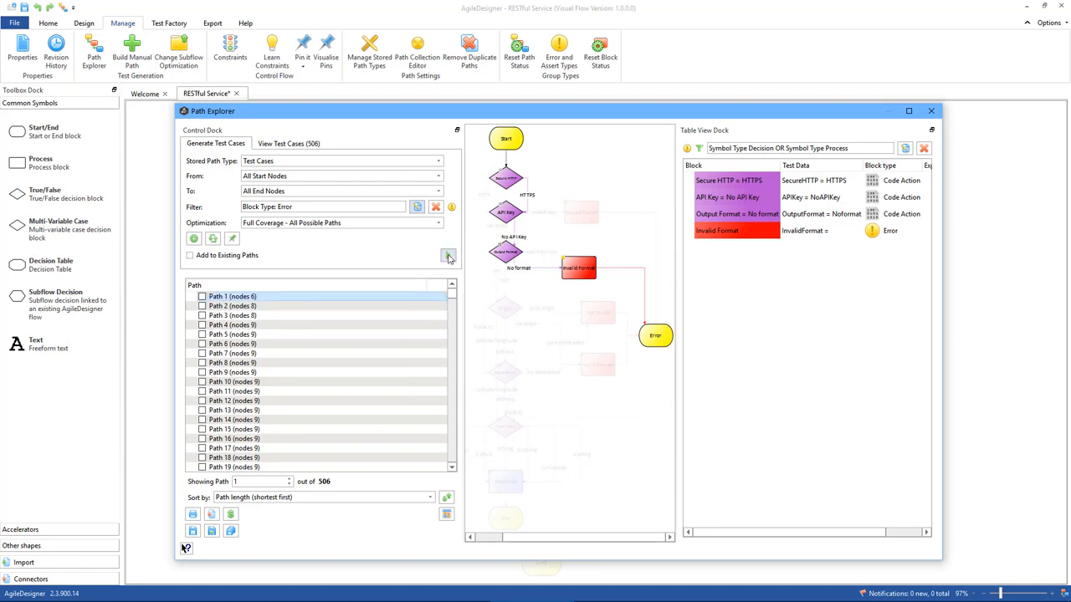
pyautogui.click(447, 258)
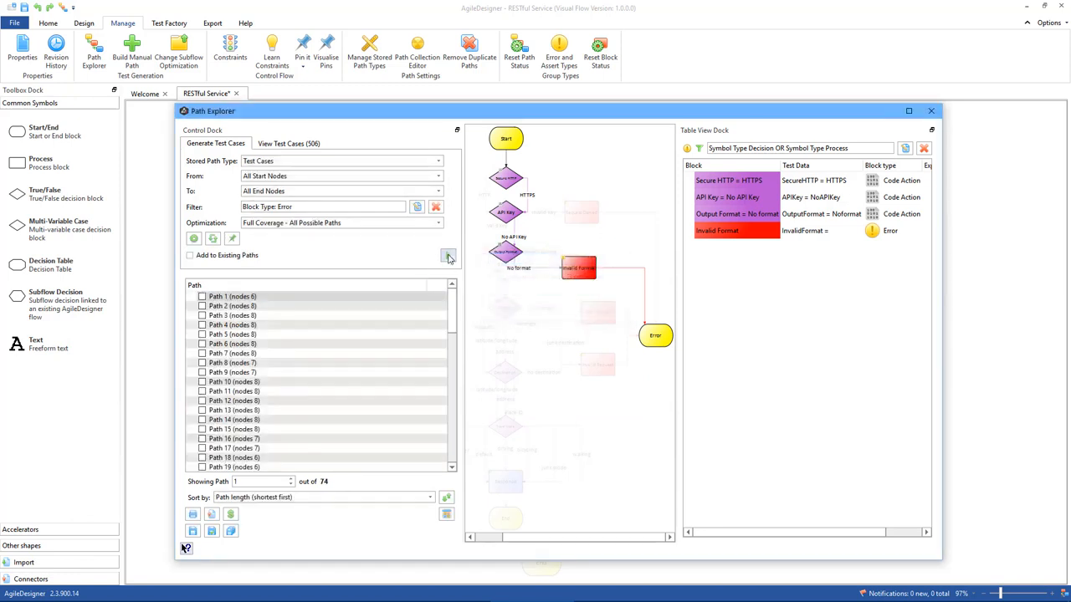
# Step through the generated paths from Path 2 to Path 24, checking which error block each one passes through
pyautogui.click(321, 305)
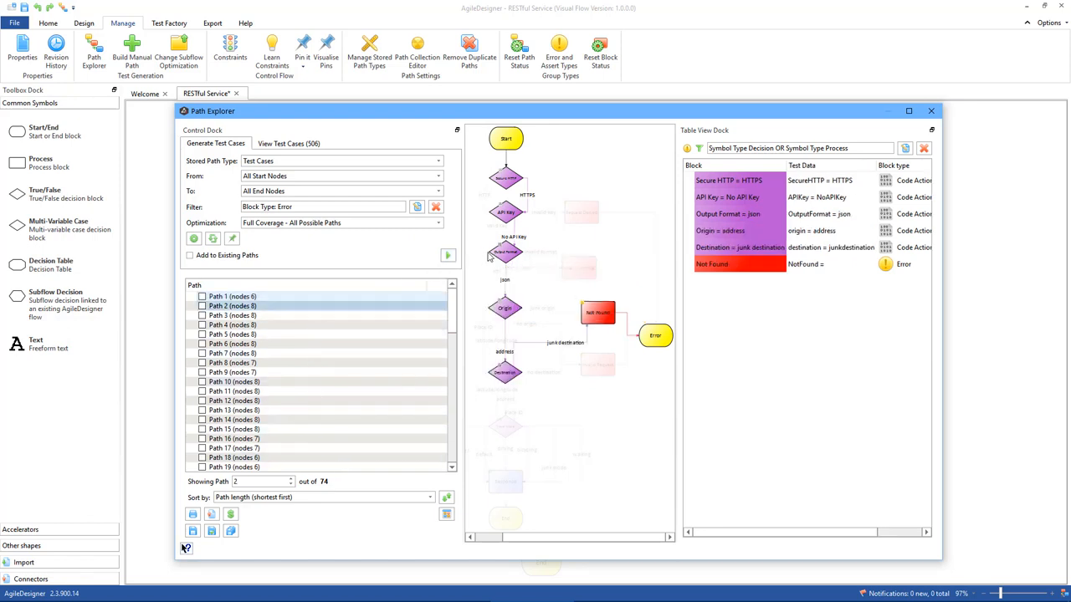
pyautogui.press('Down')
pyautogui.press('Down')
pyautogui.press('Down')
pyautogui.press('Down')
pyautogui.press('Down')
pyautogui.press('Down')
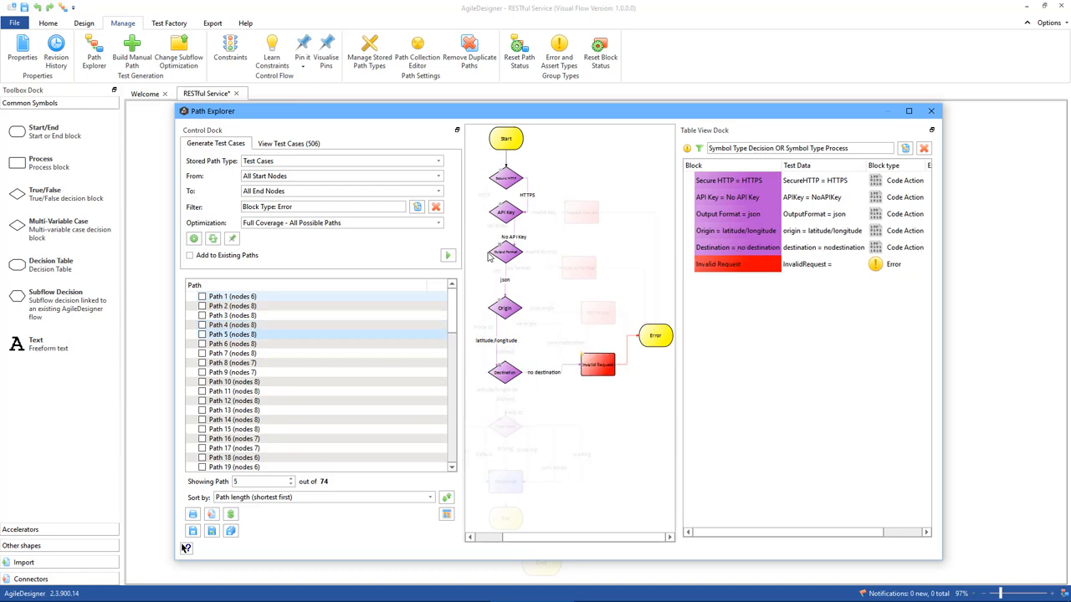
pyautogui.press('Down')
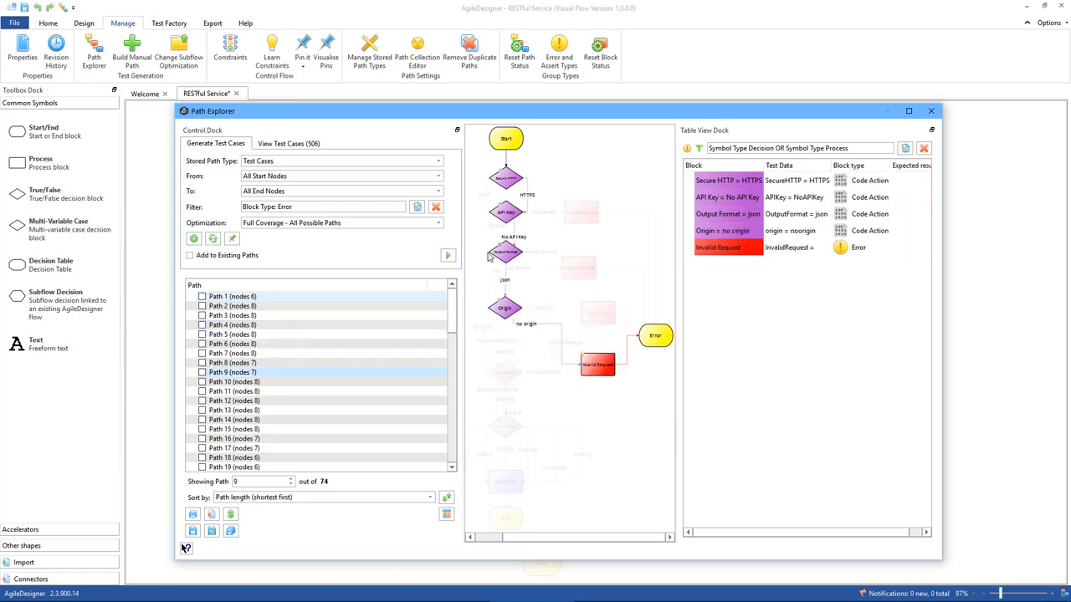
pyautogui.press('Down')
pyautogui.press('Down')
pyautogui.press('Down')
pyautogui.press('Down')
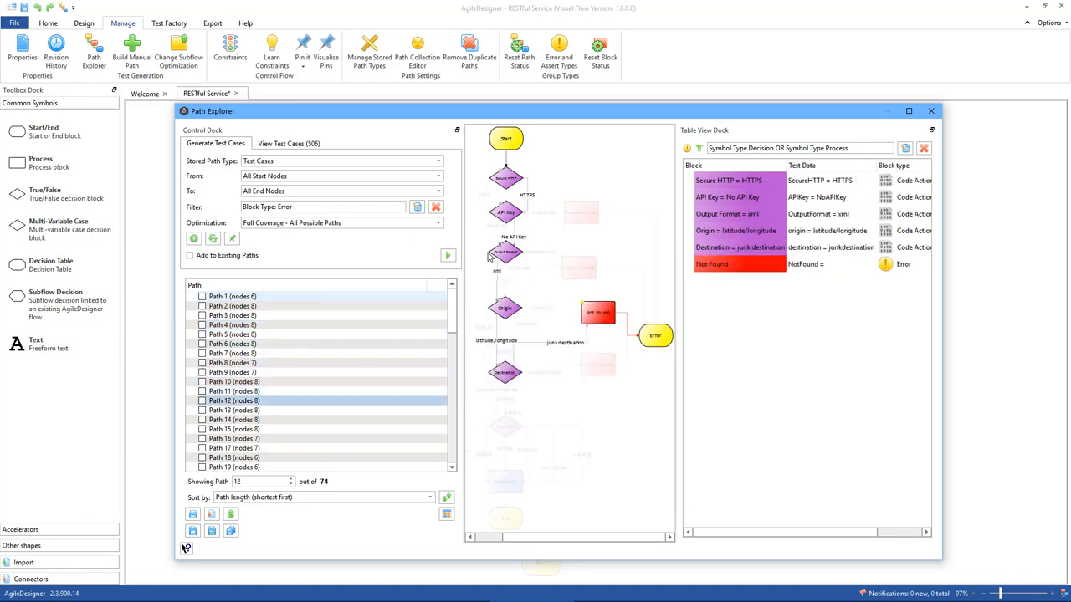
pyautogui.press('Down')
pyautogui.press('Down')
pyautogui.press('Down')
pyautogui.press('Down')
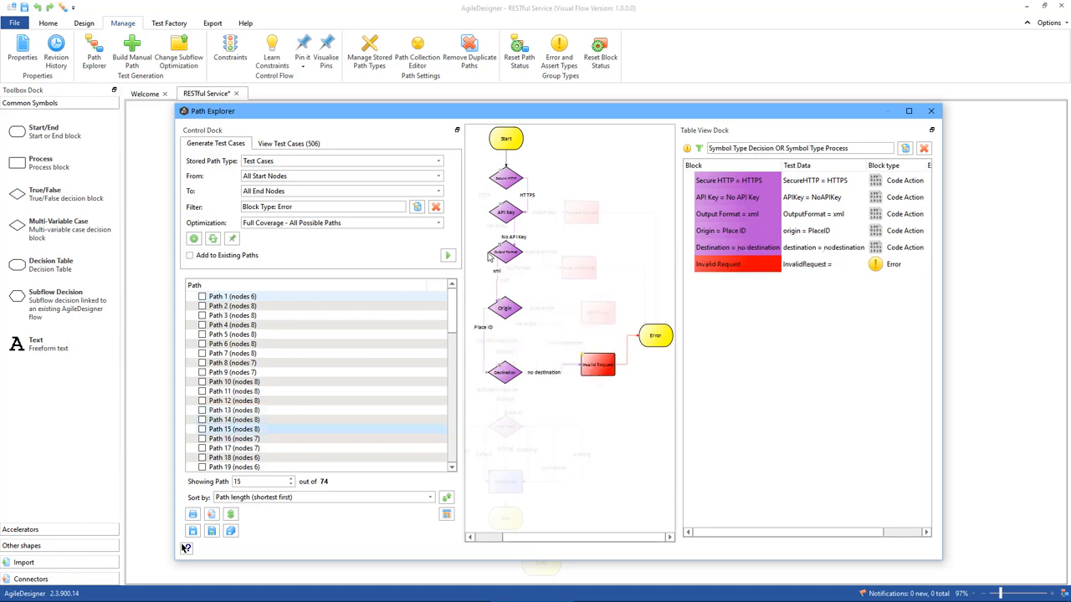
pyautogui.press('Down')
pyautogui.press('Down')
pyautogui.press('Down')
pyautogui.press('Down')
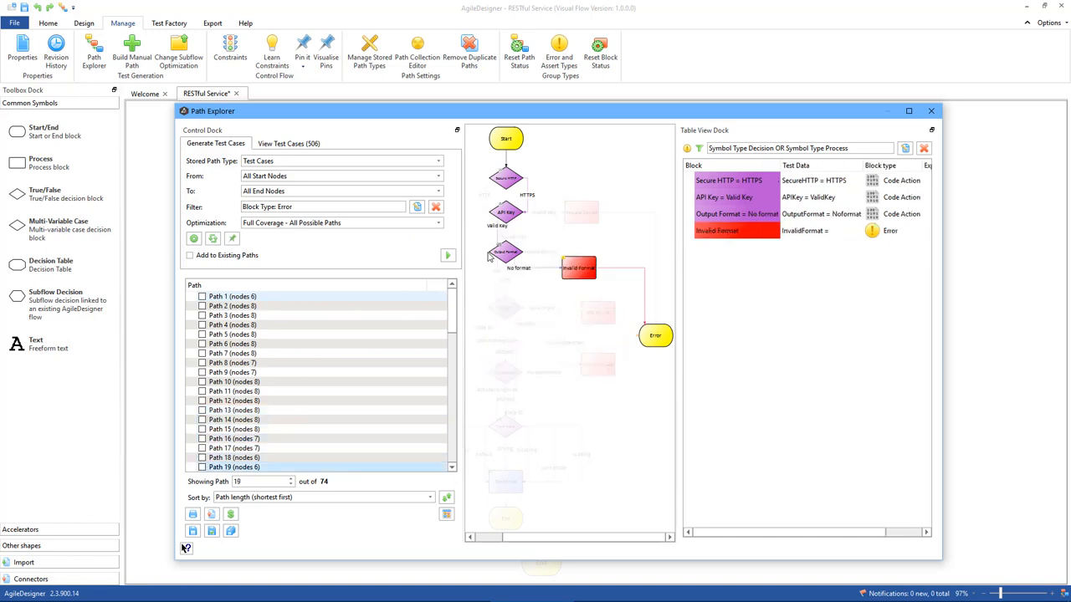
pyautogui.press('Down')
pyautogui.press('Down')
pyautogui.press('Down')
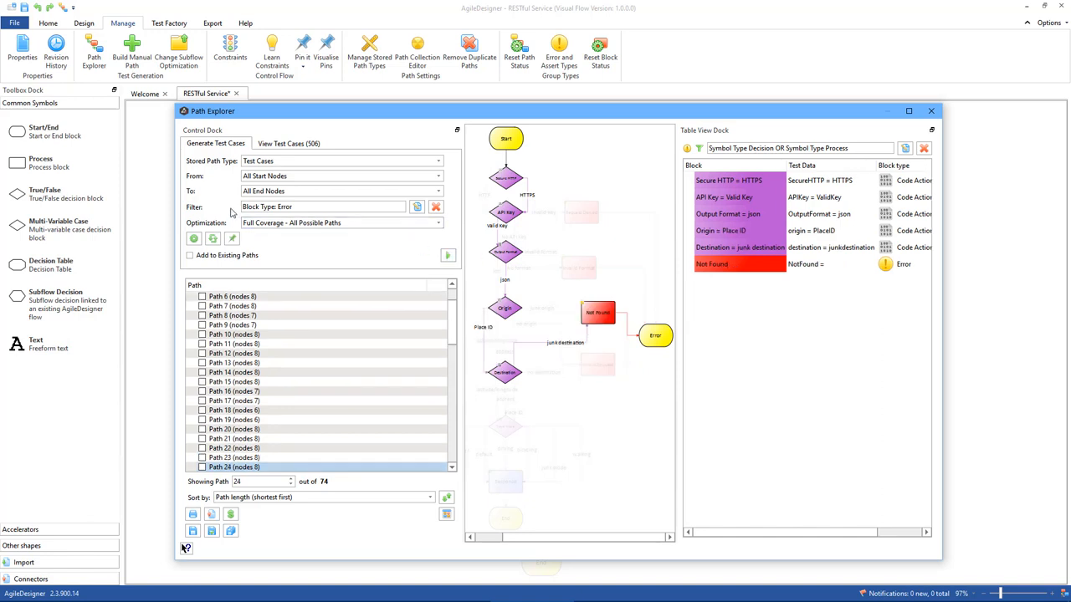
# Review the filtering mode in the Path Construction Settings and apply the settings as they are
pyautogui.click(194, 239)
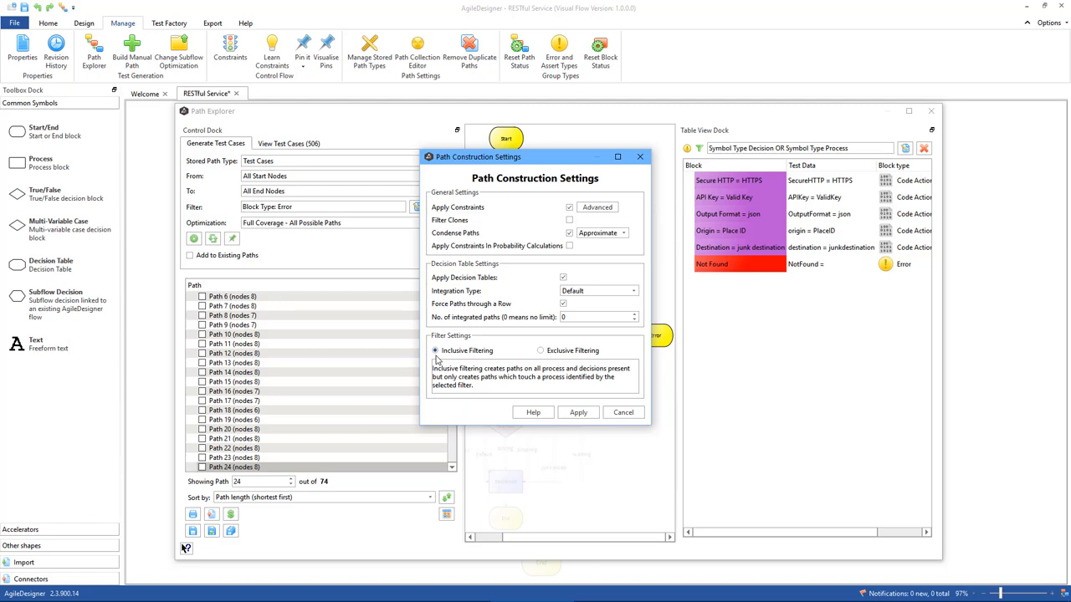
pyautogui.click(577, 414)
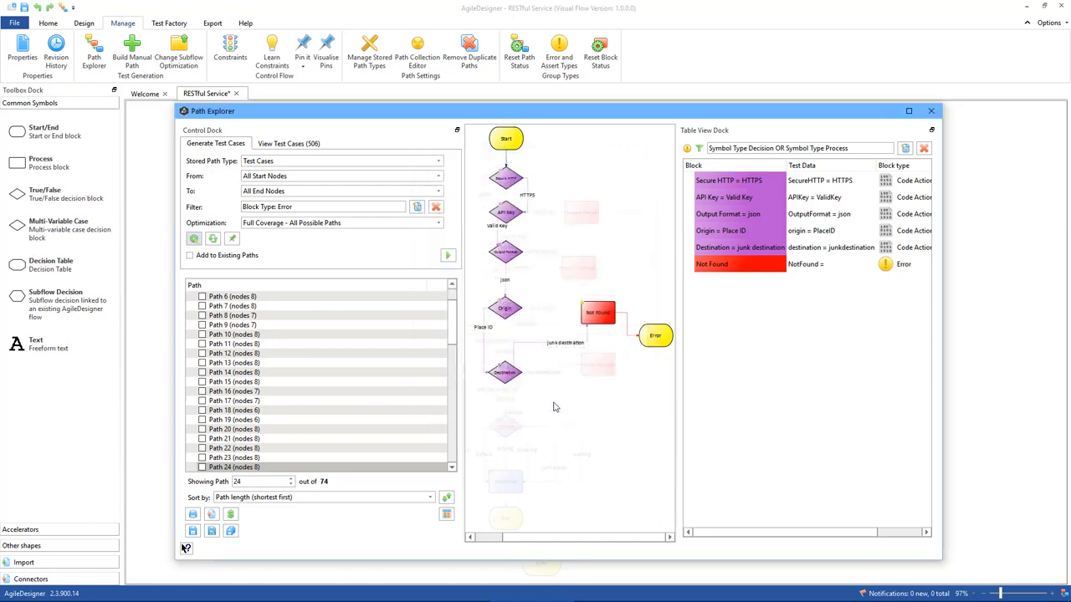
# Filter the stored test cases with a Plain Text filter for "origin" and apply it
pyautogui.click(292, 142)
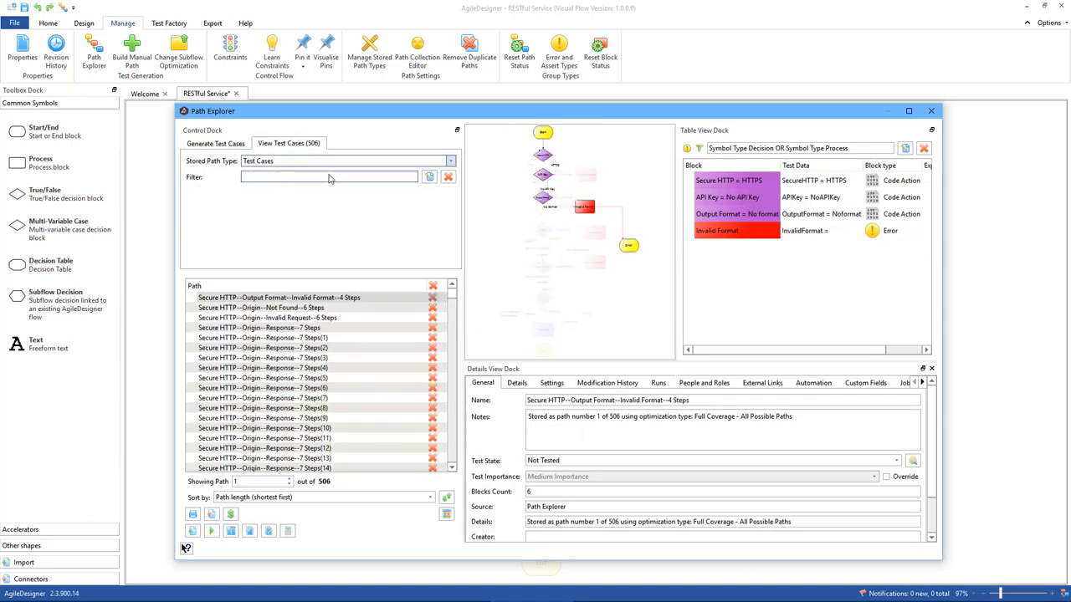
pyautogui.click(429, 179)
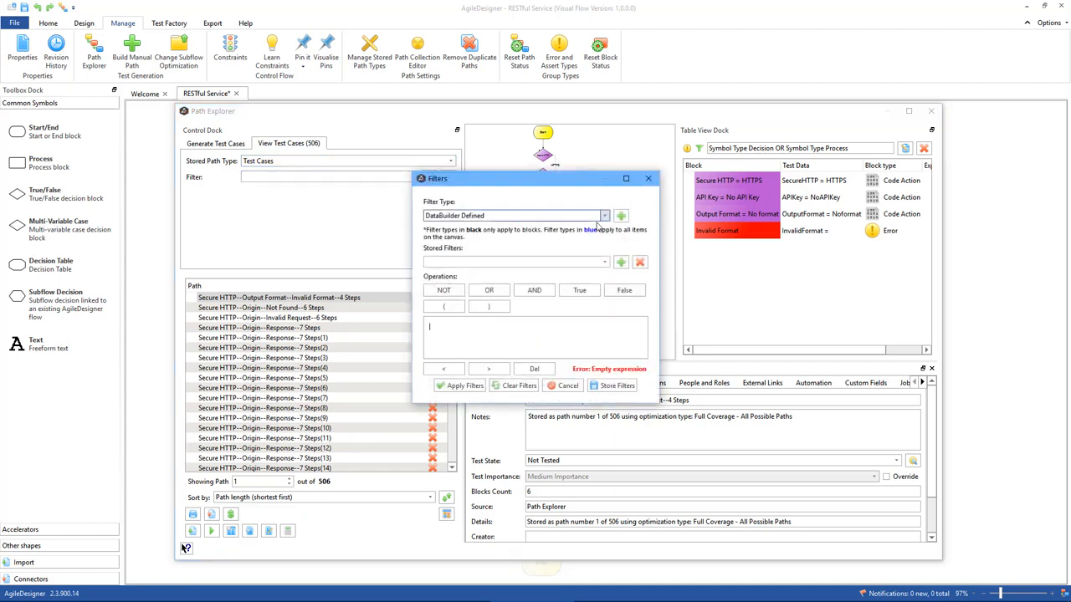
pyautogui.click(605, 216)
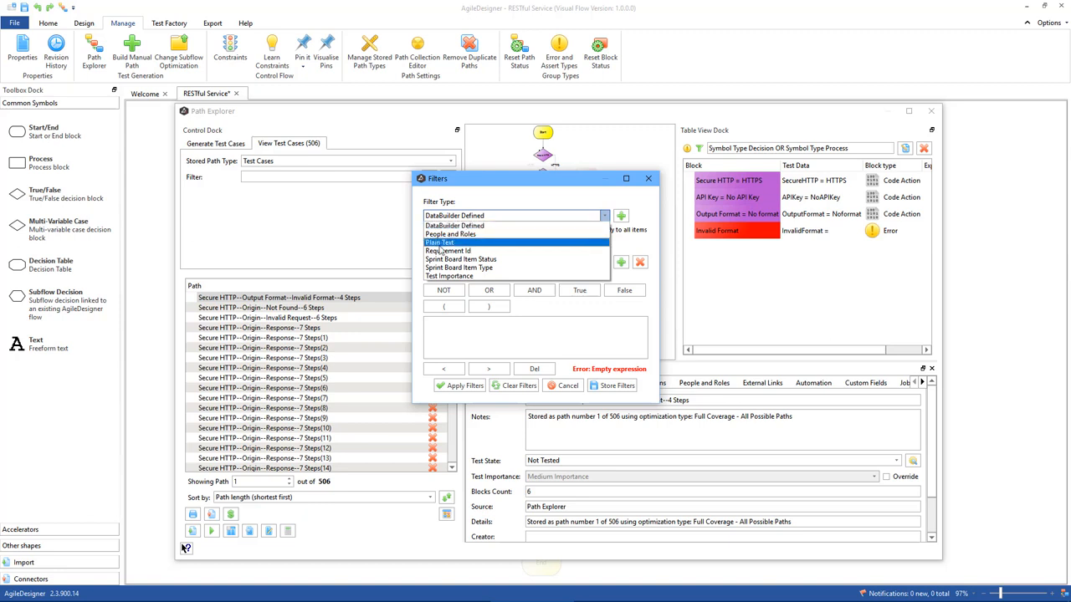
pyautogui.click(439, 244)
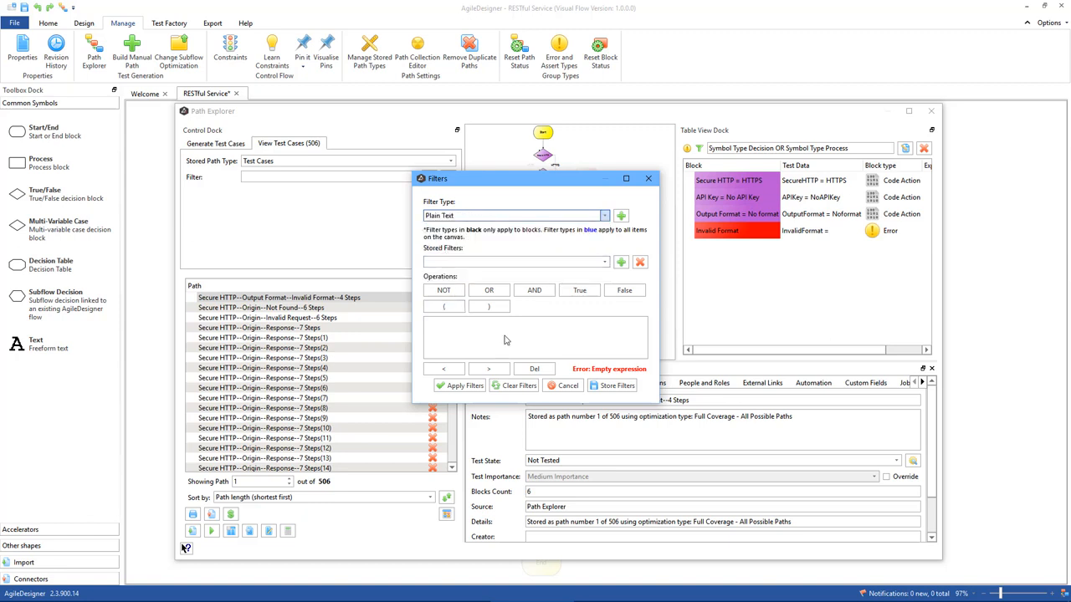
pyautogui.click(620, 217)
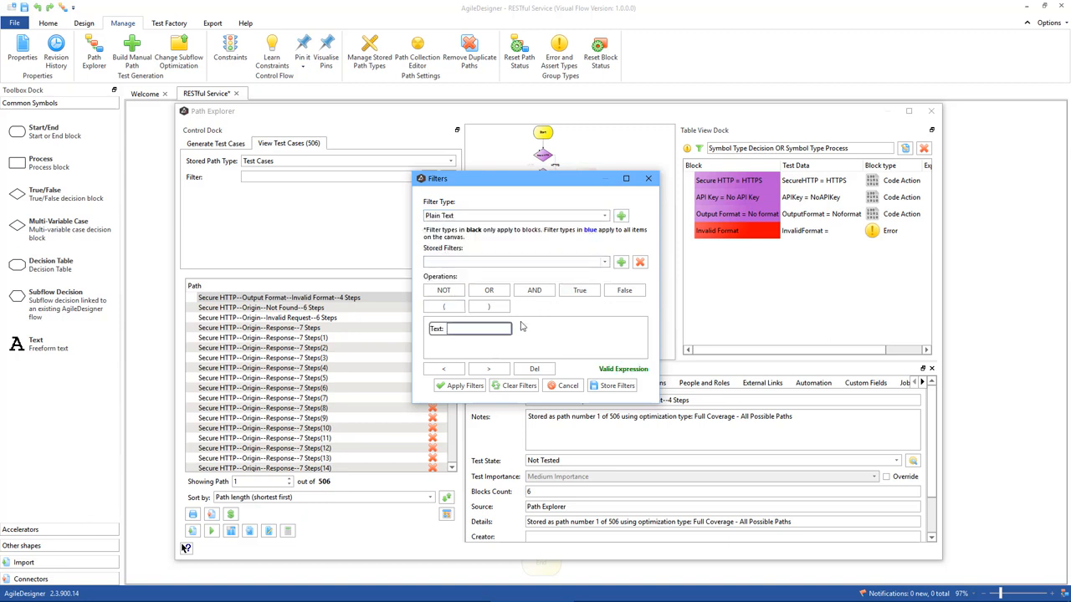
pyautogui.write('origin')
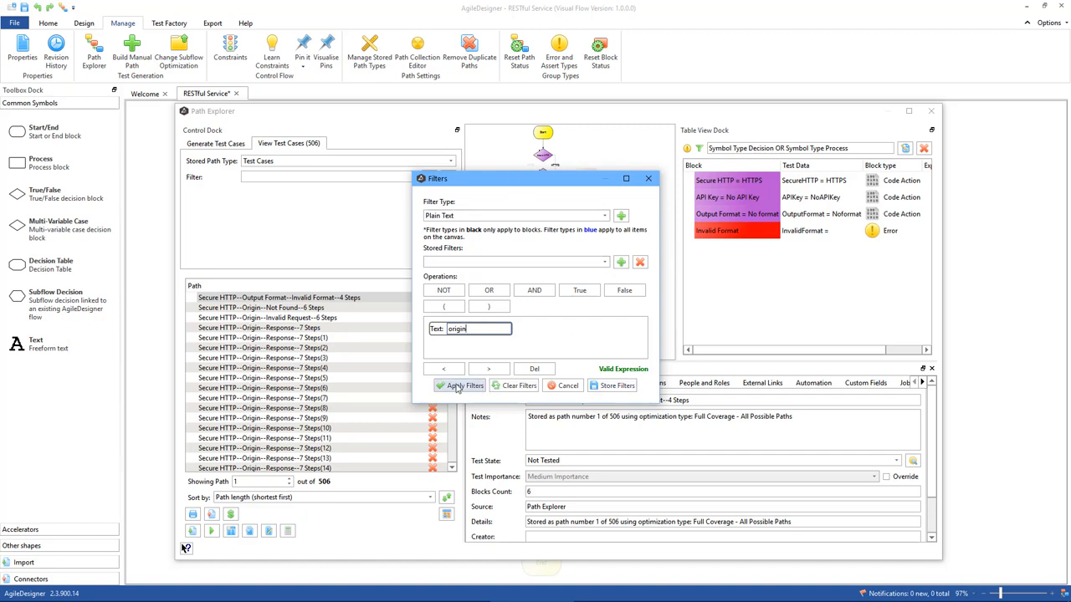
pyautogui.click(458, 387)
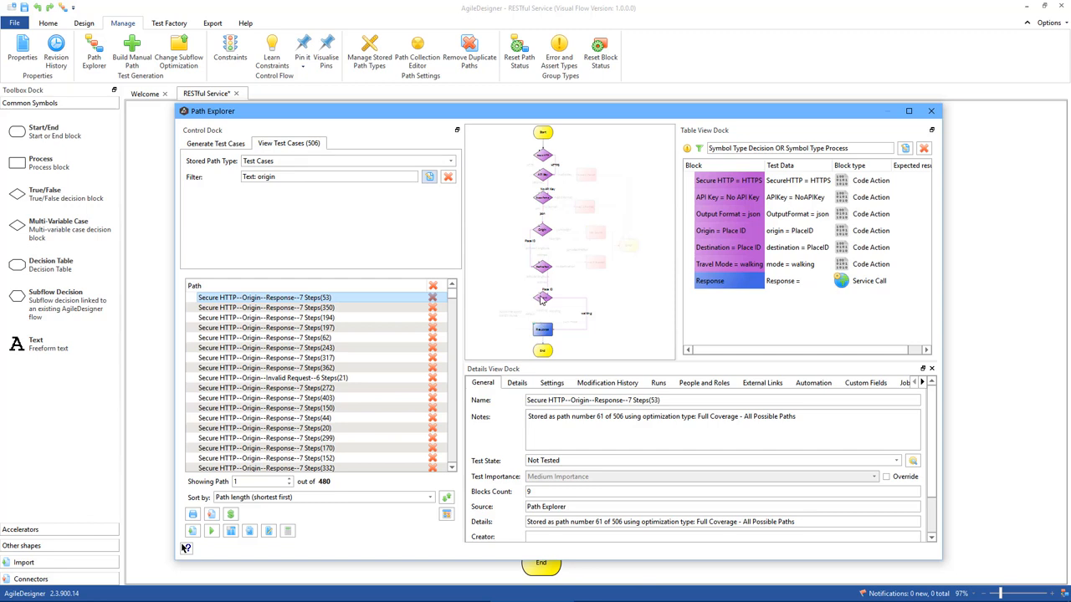
# Step through the filtered stored test cases from the second to the tenth, checking how each one passes through the Origin block
pyautogui.moveTo(544, 236)
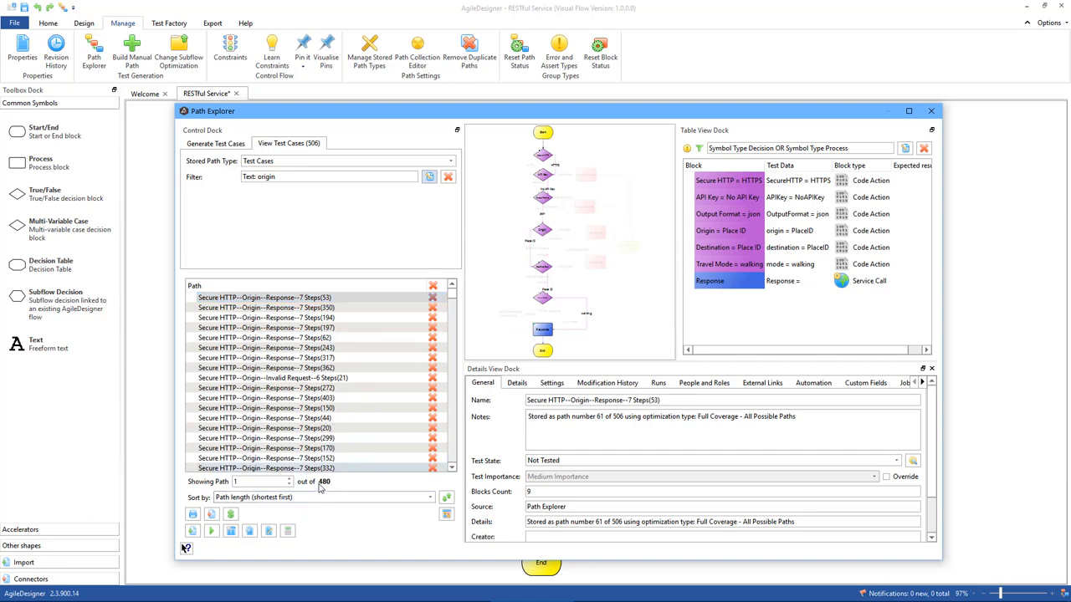
pyautogui.click(280, 308)
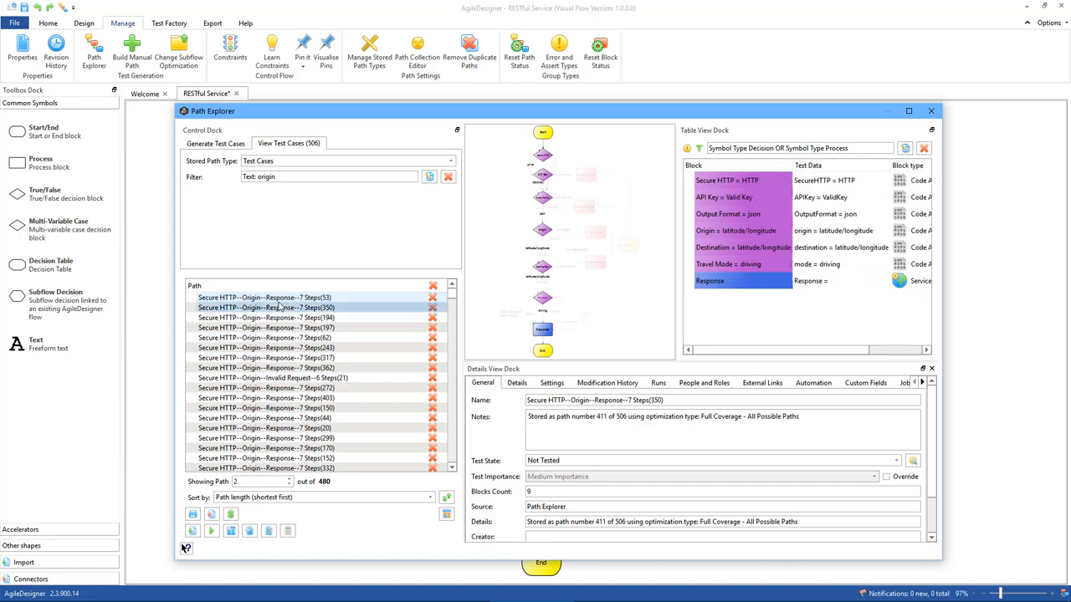
pyautogui.press('Down')
pyautogui.press('Down')
pyautogui.press('Down')
pyautogui.press('Down')
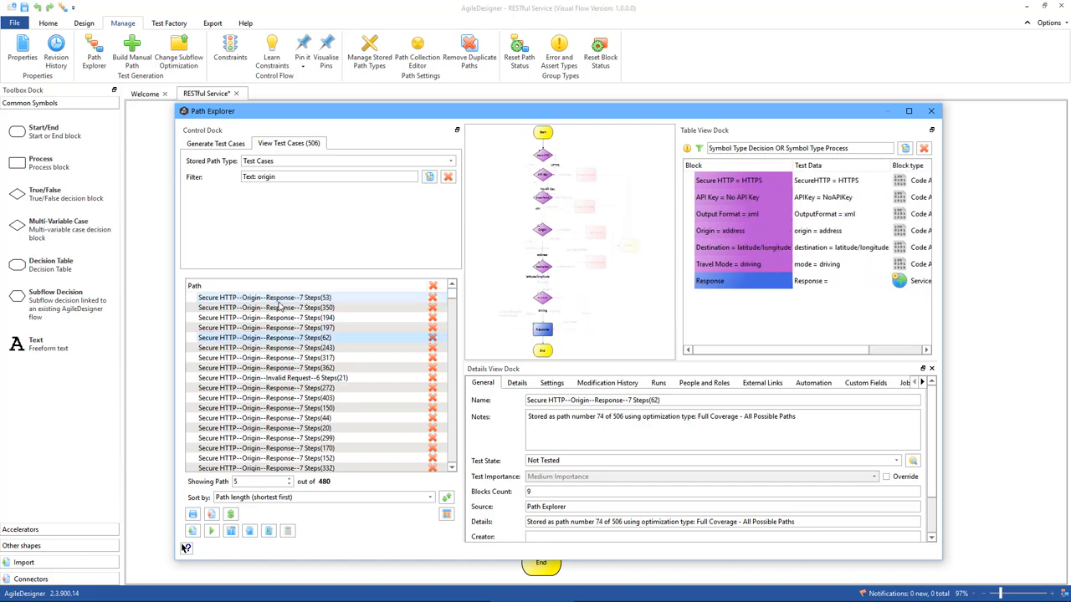
pyautogui.press('Down')
pyautogui.press('Down')
pyautogui.press('Down')
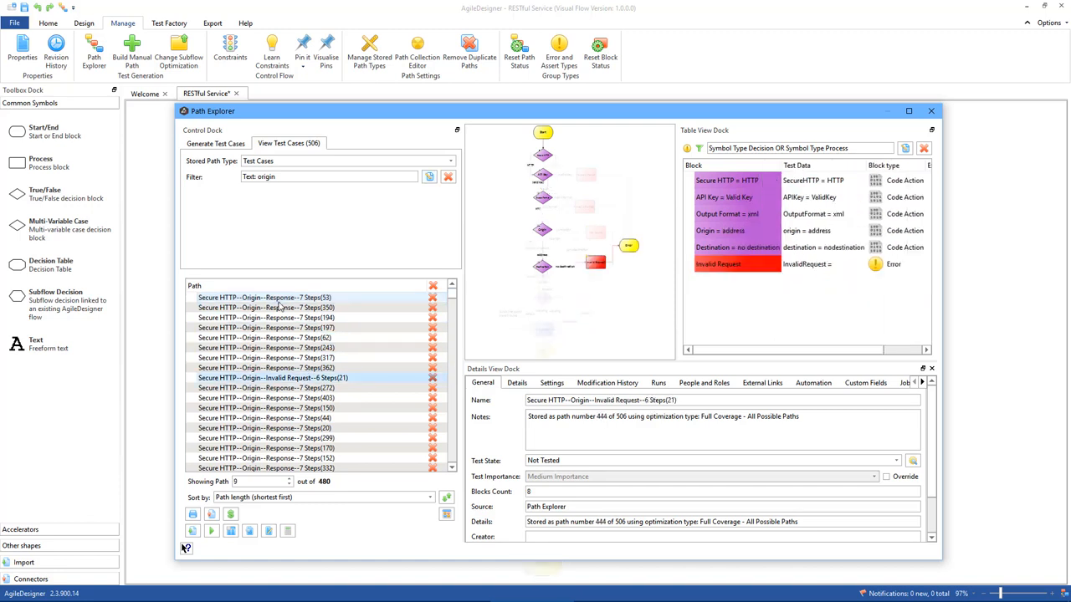
pyautogui.press('Down')
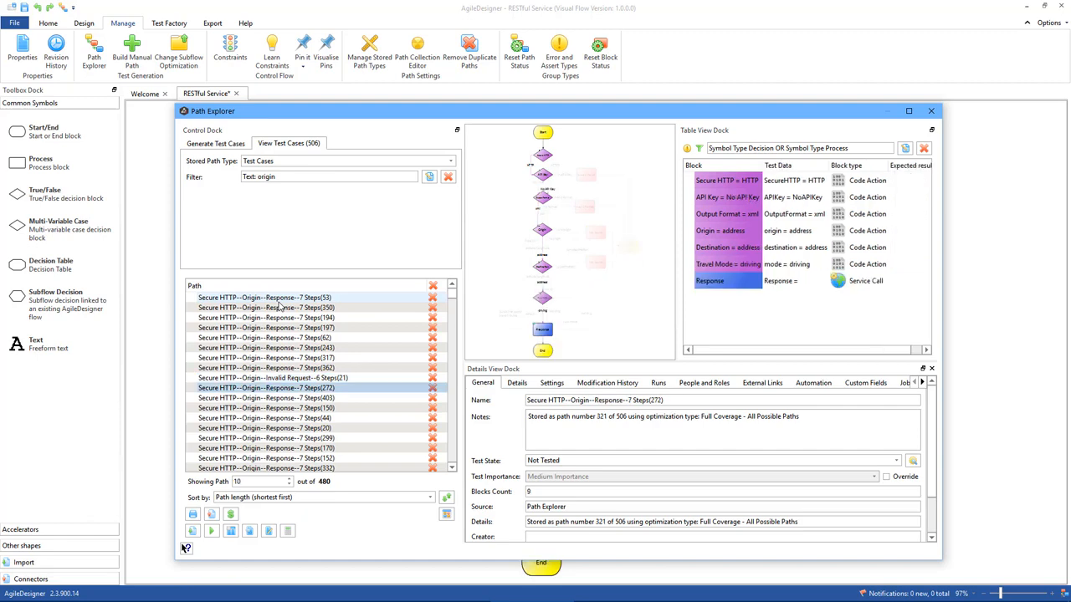
# Go back to test case generation, review the Process and Decision symbol types in the table view's filter, and apply it as it is
pyautogui.click(215, 144)
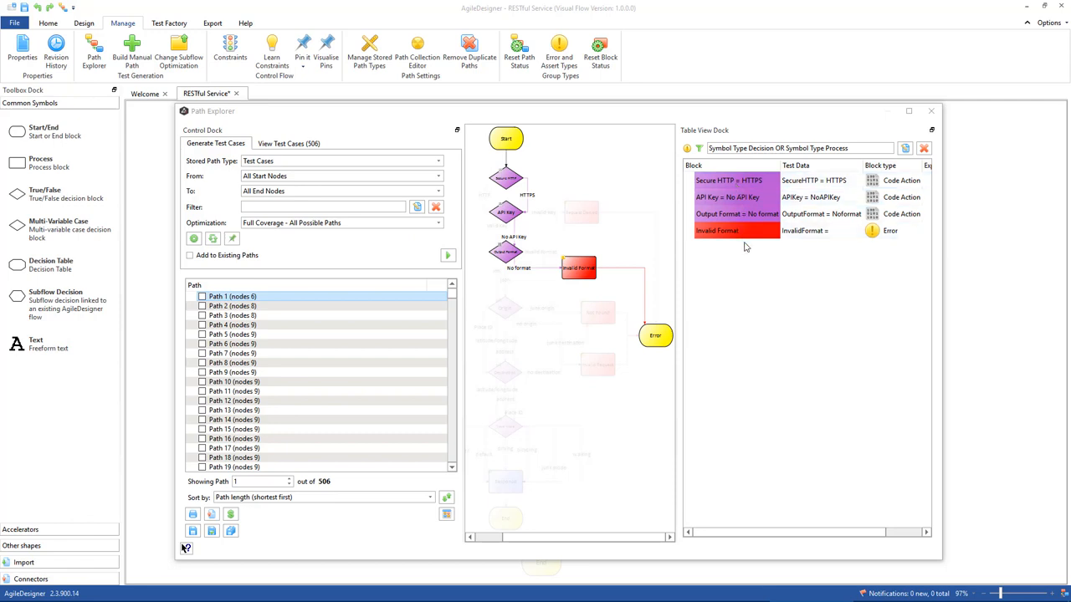
pyautogui.click(905, 149)
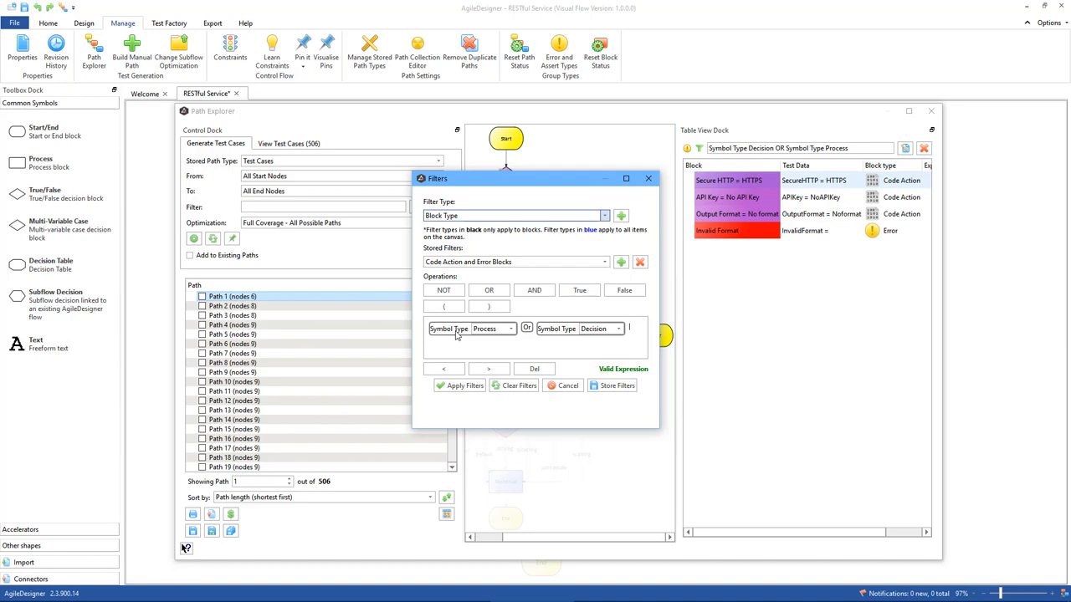
pyautogui.click(511, 331)
pyautogui.click(511, 332)
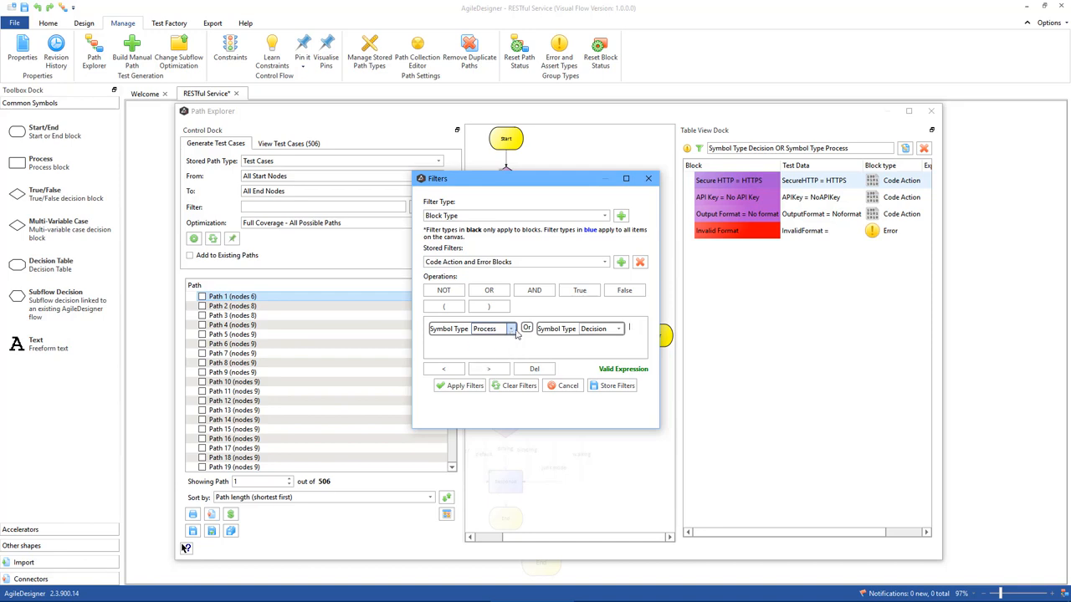
pyautogui.click(617, 330)
pyautogui.click(619, 332)
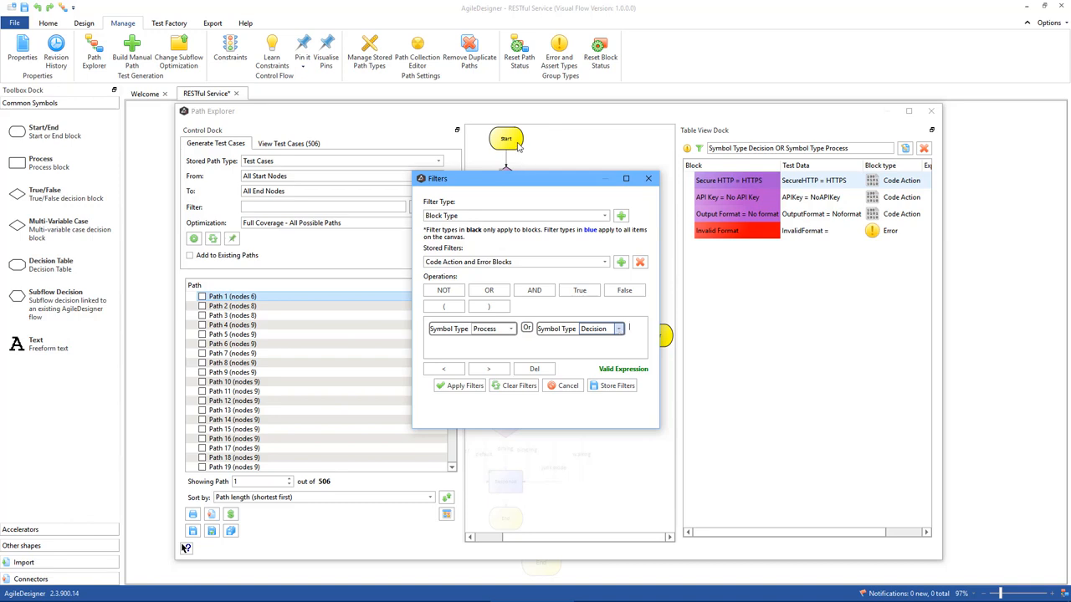
pyautogui.click(458, 389)
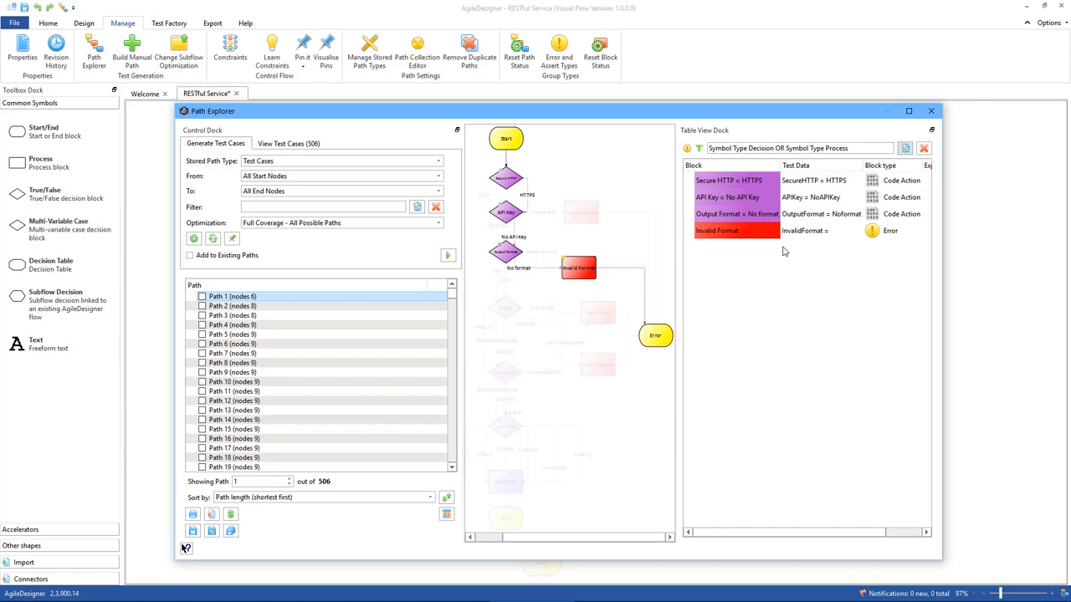
# Step through the generated paths from Path 2 to Path 18, checking which blocks the filtered table view lists for each
pyautogui.click(337, 305)
pyautogui.press('Down')
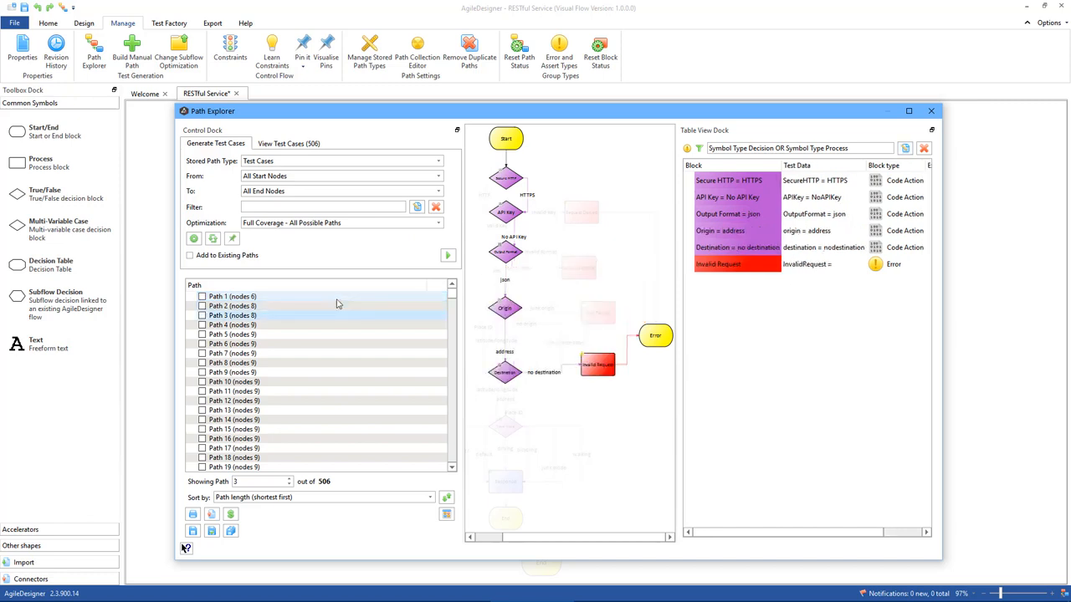
pyautogui.press('Down')
pyautogui.press('Down')
pyautogui.press('Down')
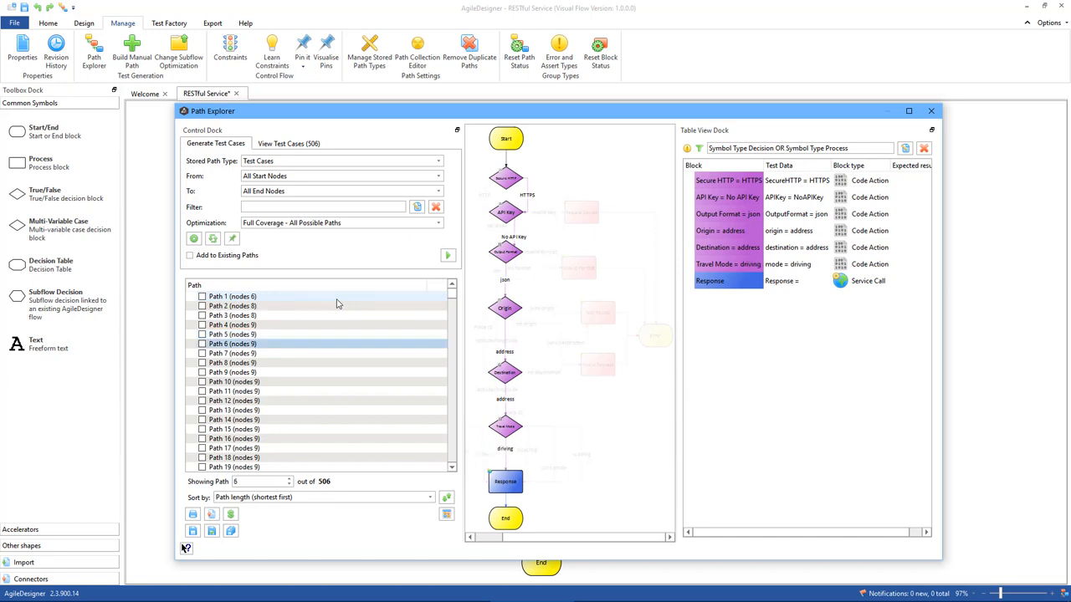
pyautogui.press('Down')
pyautogui.press('Down')
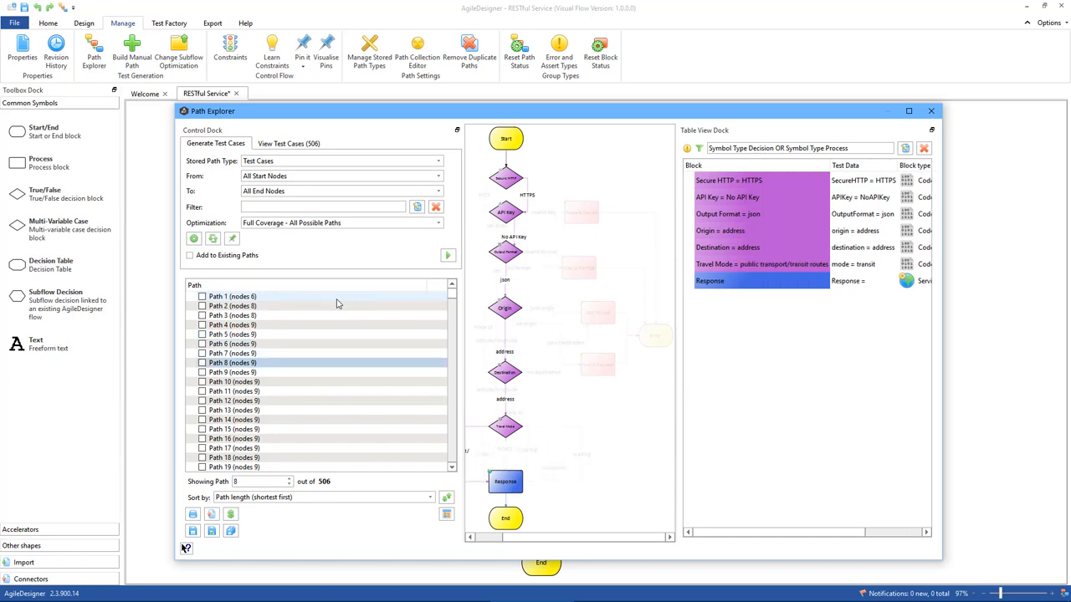
pyautogui.press('Down')
pyautogui.press('Down')
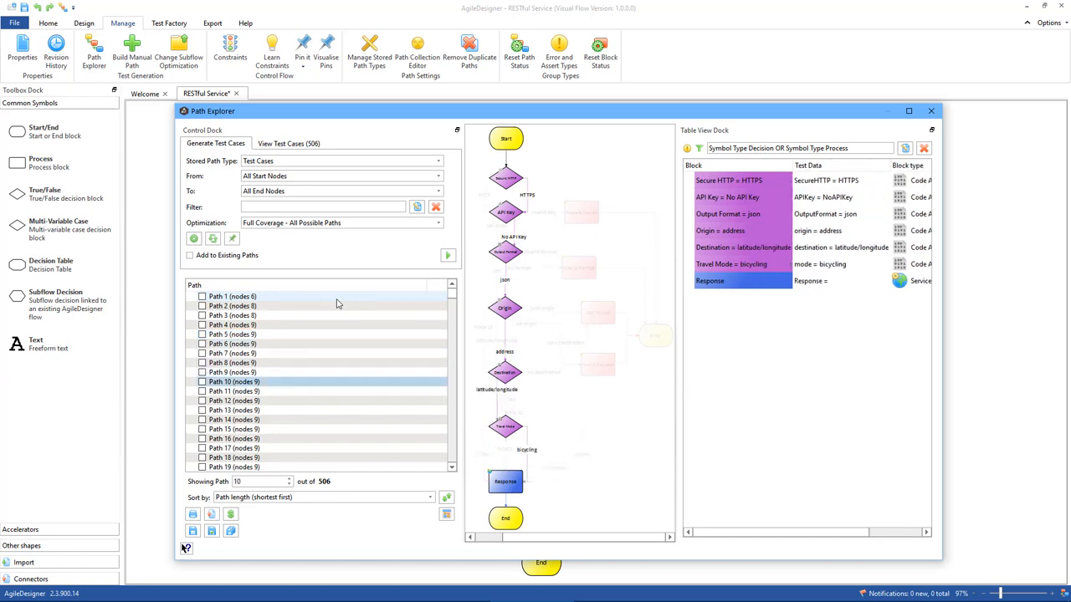
pyautogui.press('Down')
pyautogui.press('Down')
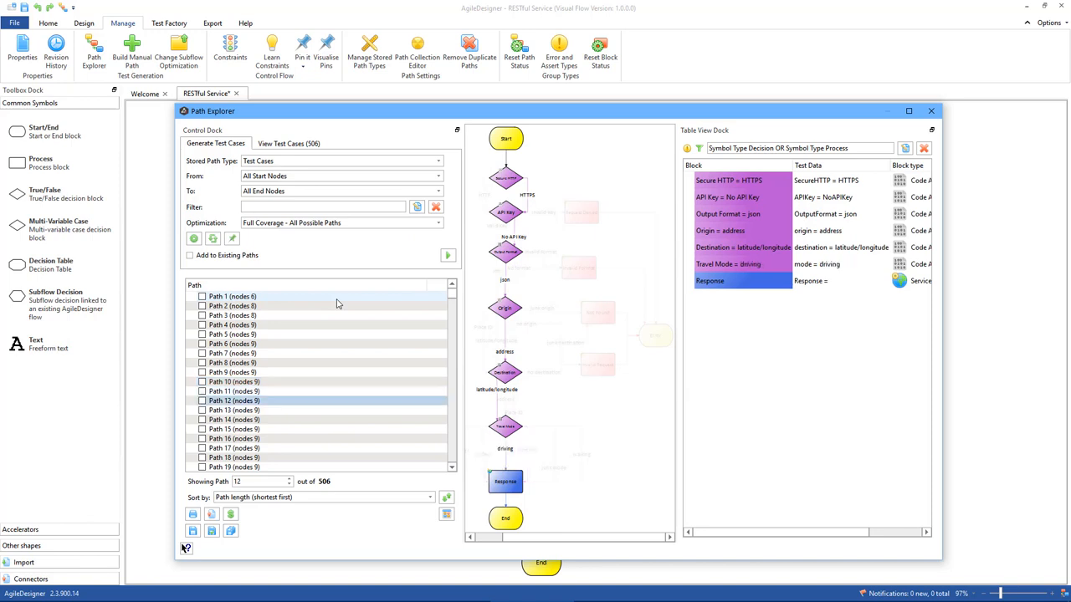
pyautogui.press('Down')
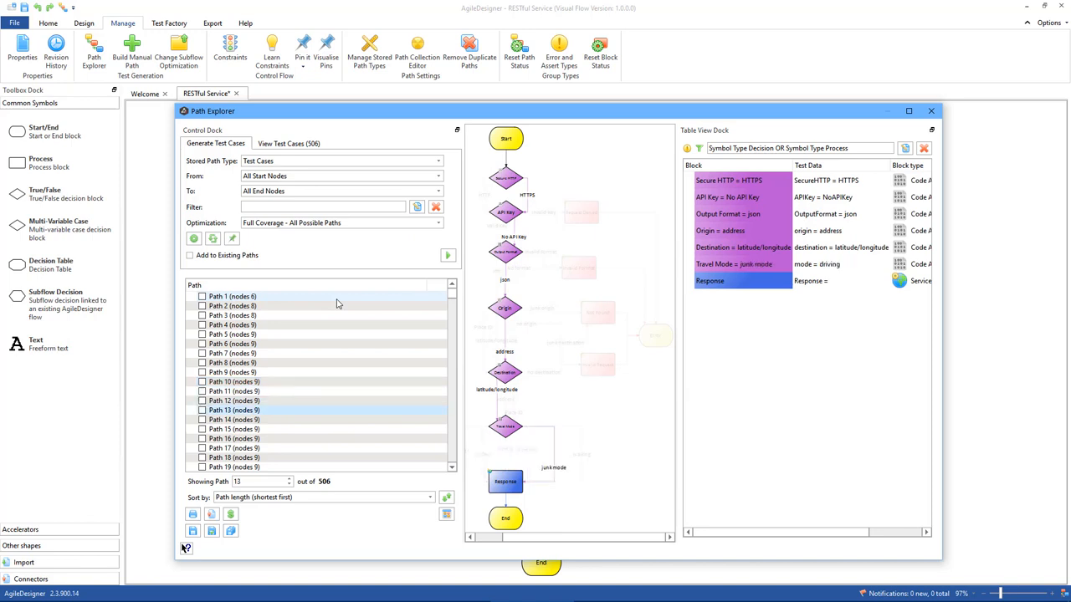
pyautogui.press('Down')
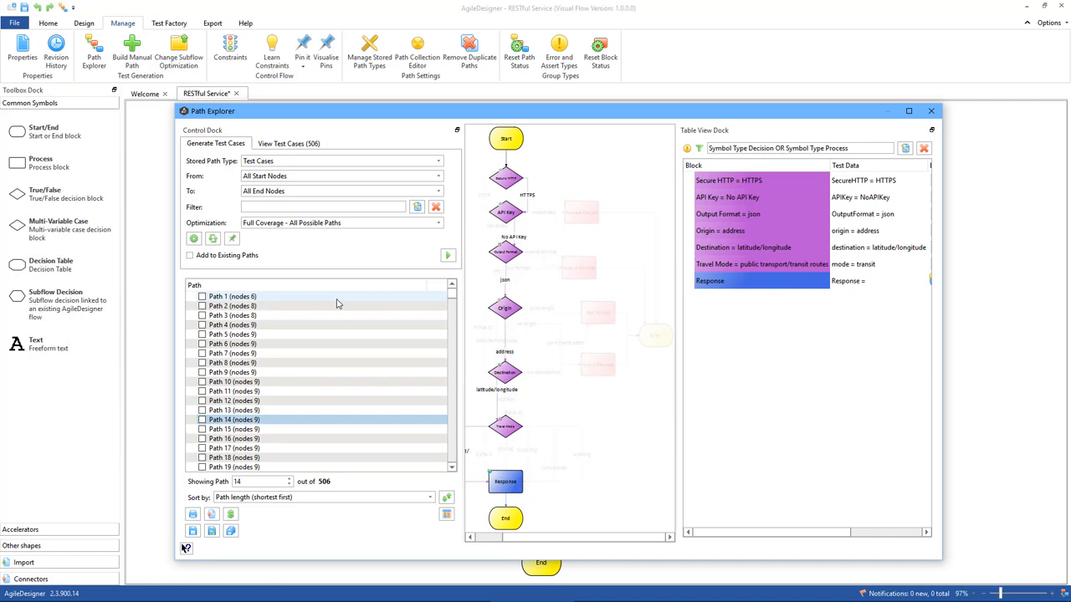
pyautogui.press('Down')
pyautogui.press('Down')
pyautogui.press('Down')
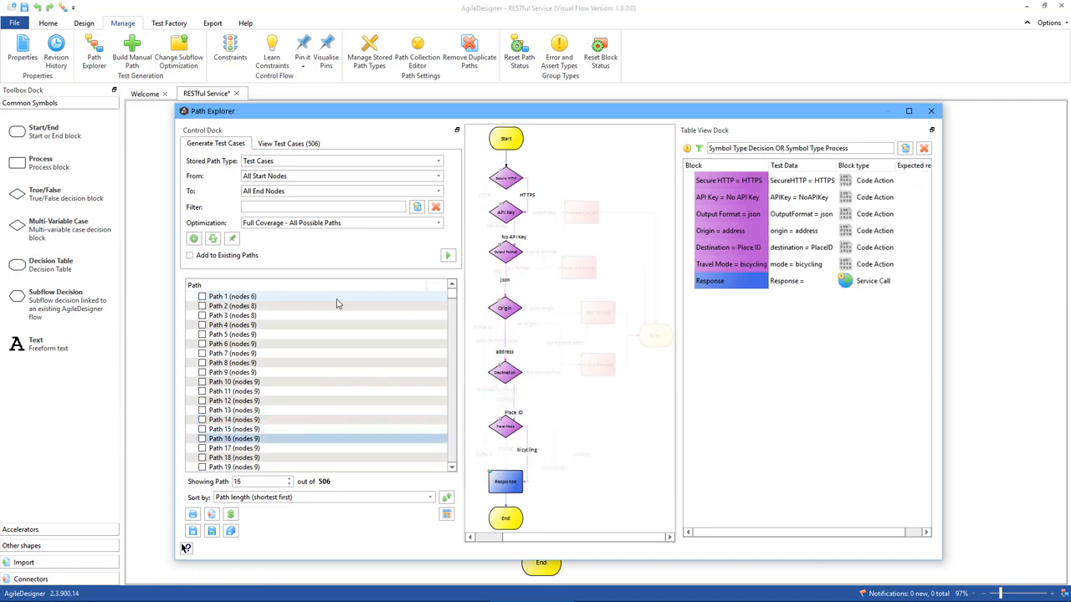
pyautogui.press('Down')
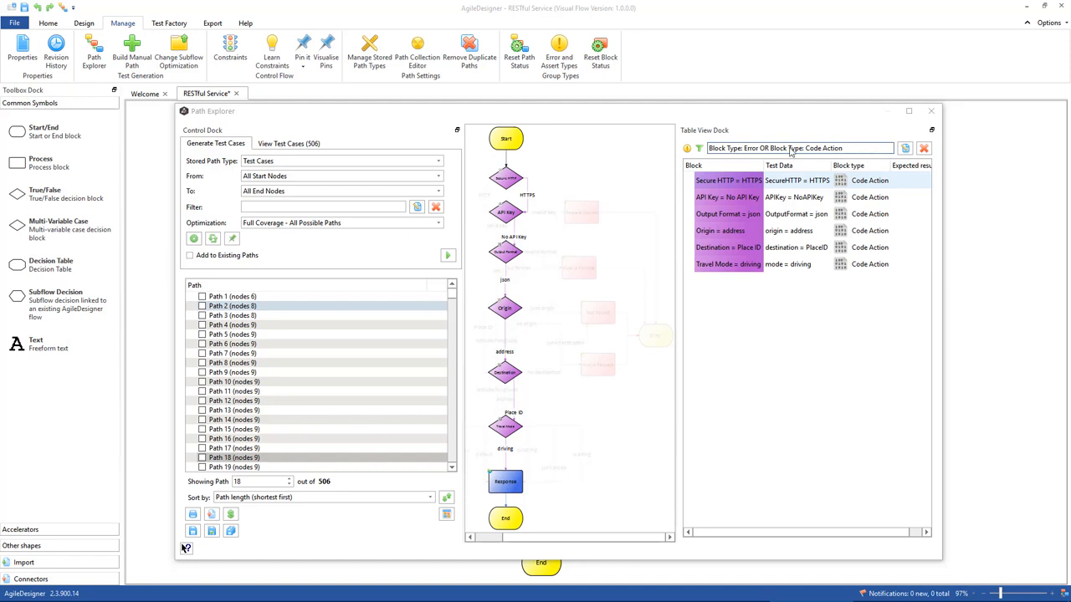
# Clear the block type filter from the table view
pyautogui.click(924, 149)
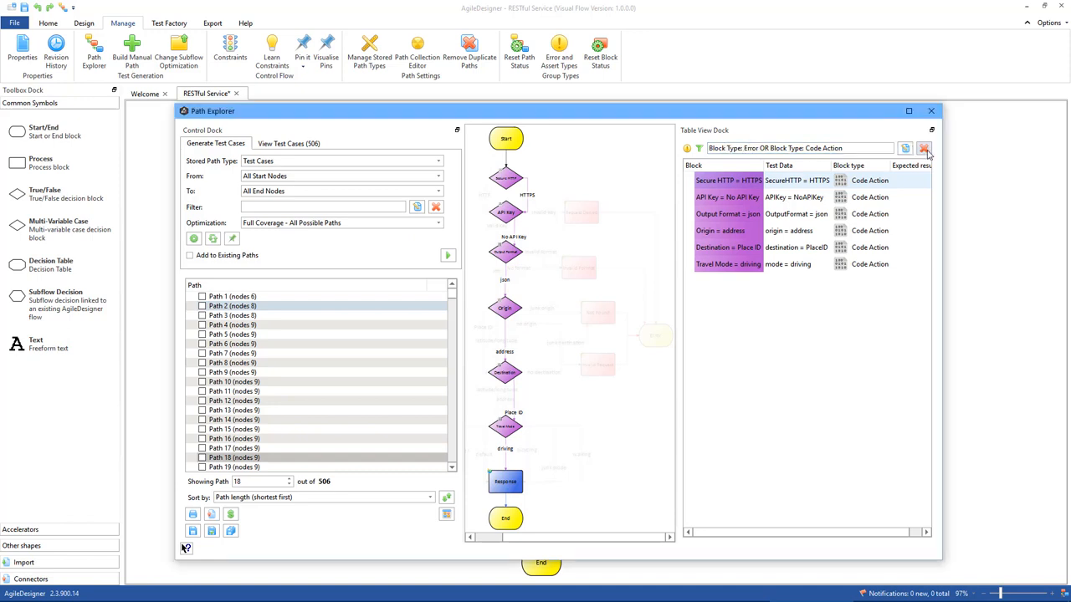